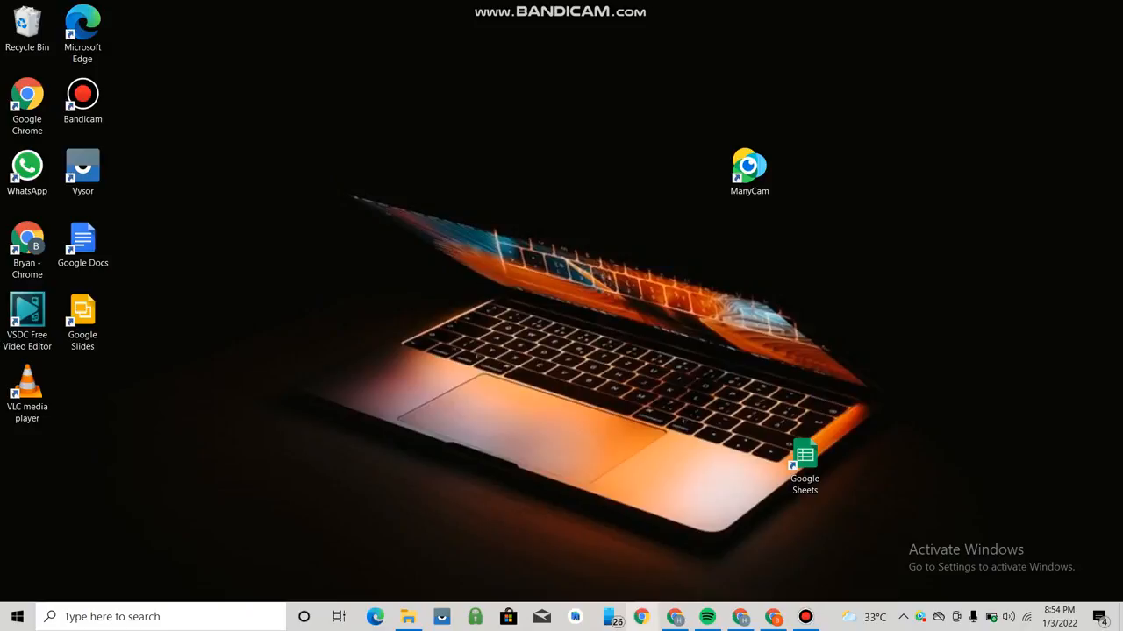
- Restore the Chrome new-tab window over the desktop after minimizing Chrome and Bandicam
left_click(773, 616)
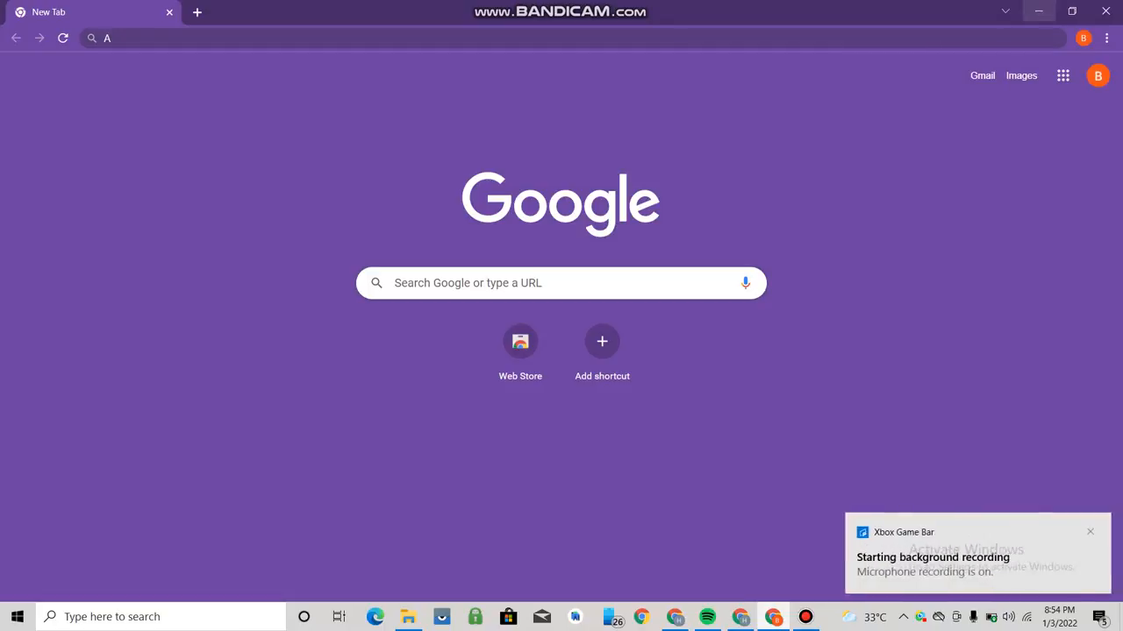
left_click(1039, 11)
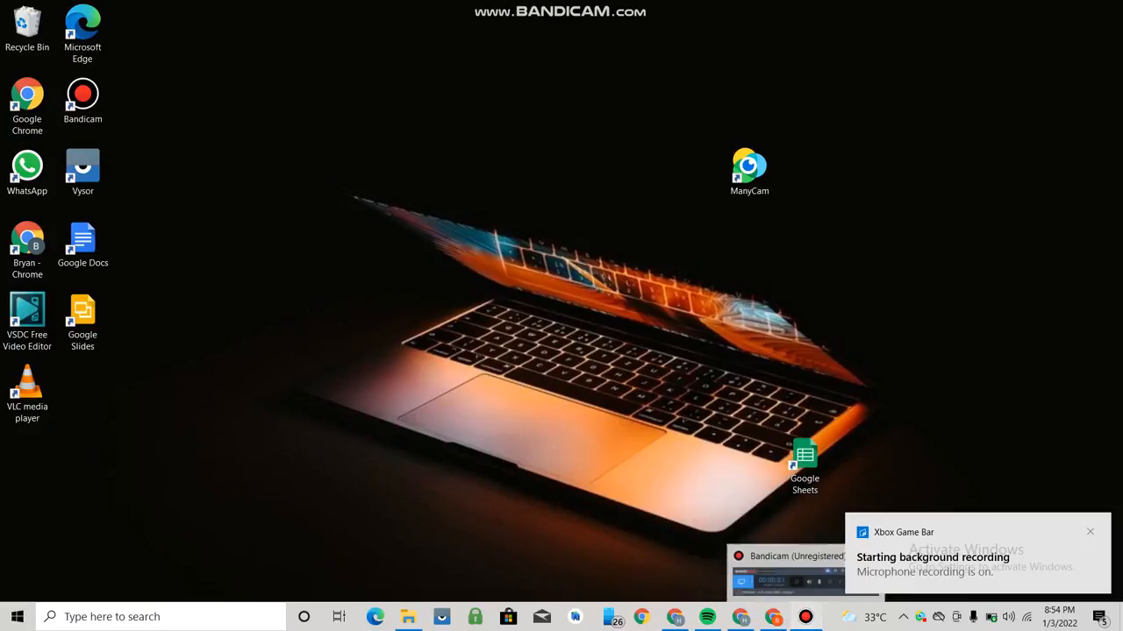
left_click(806, 617)
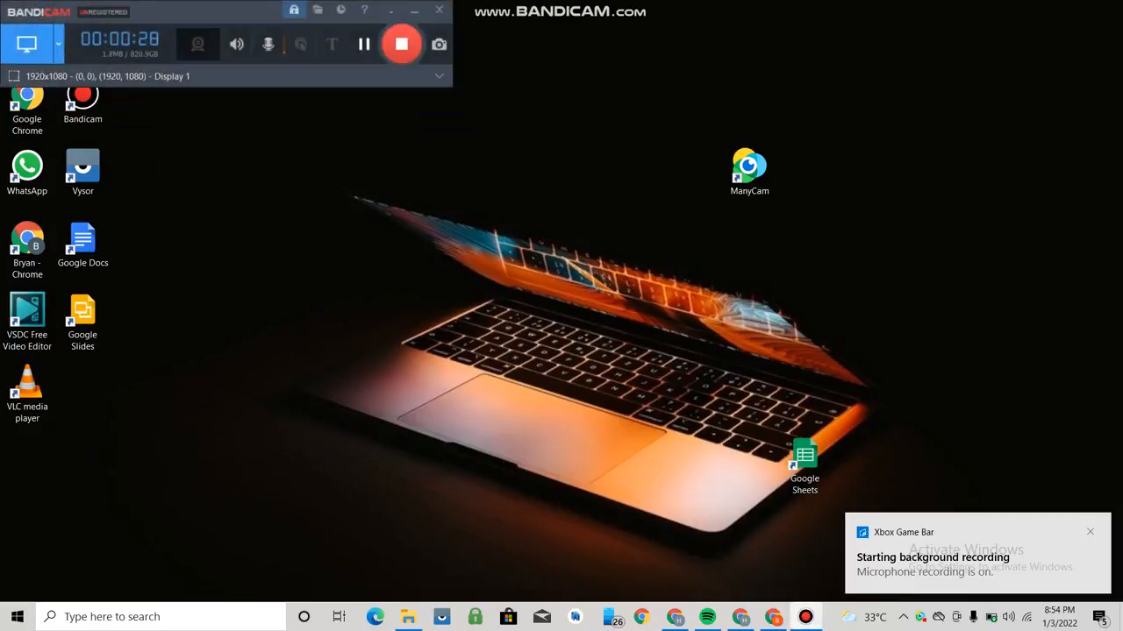
left_click(414, 11)
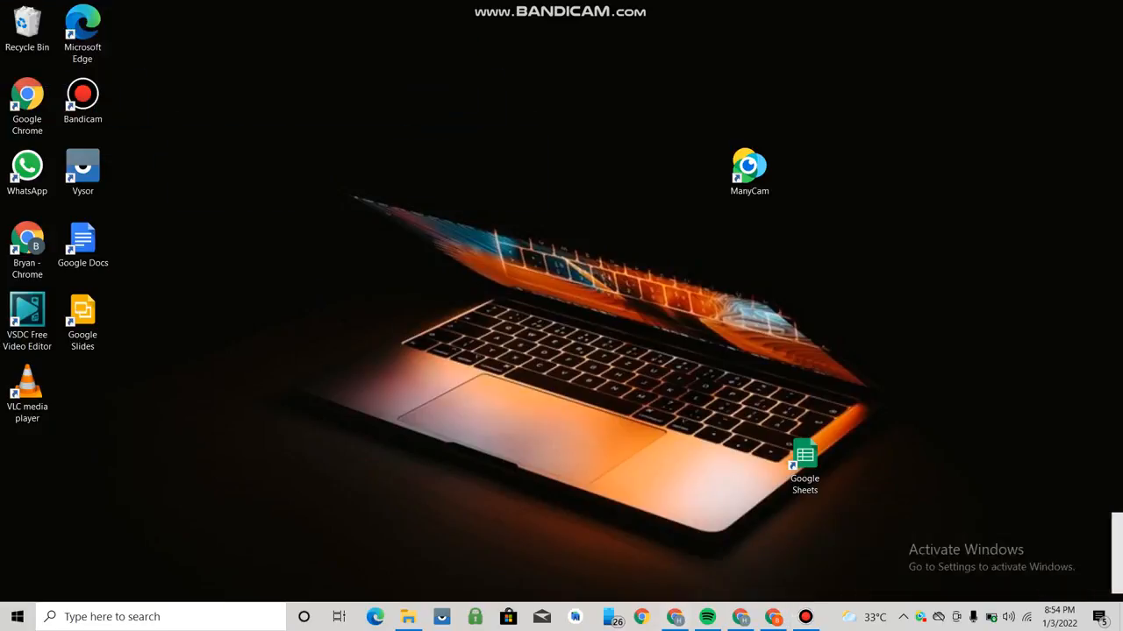
left_click(772, 616)
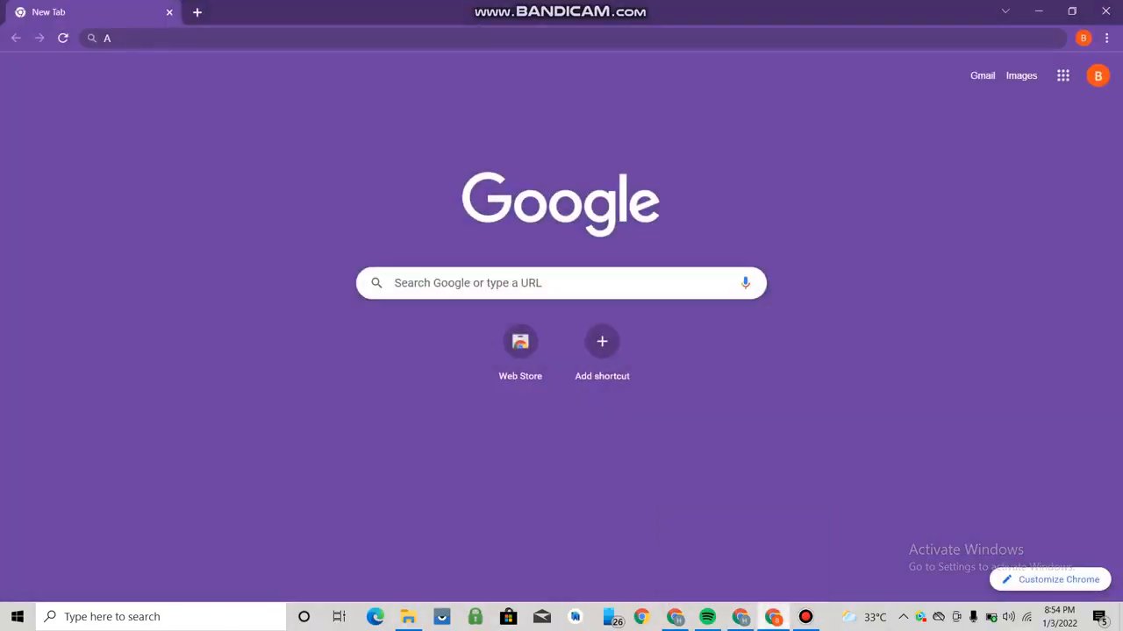
- Search Google for 'Amob' from the address bar
left_click(112, 38)
left_click(112, 37)
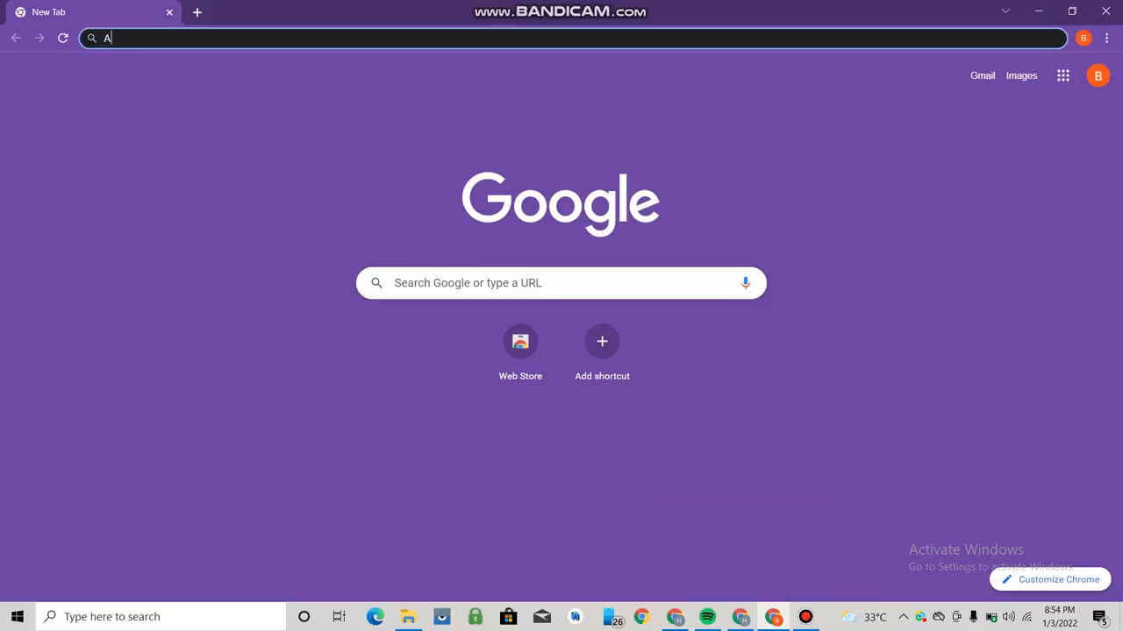
type("M")
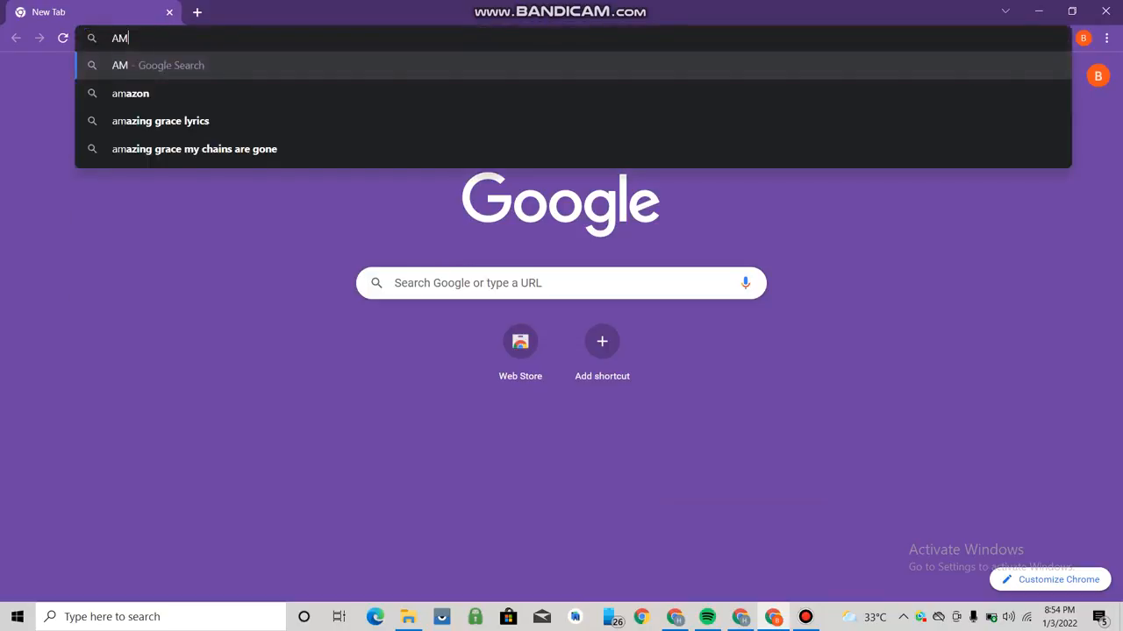
key("BackSpace")
type("mob")
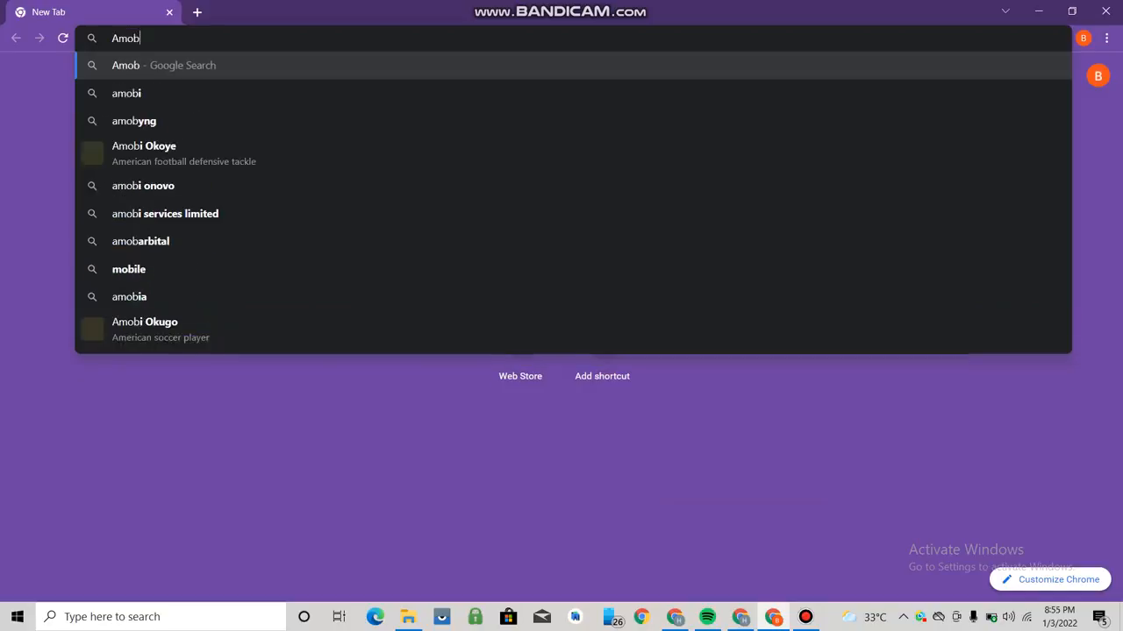
key("Return")
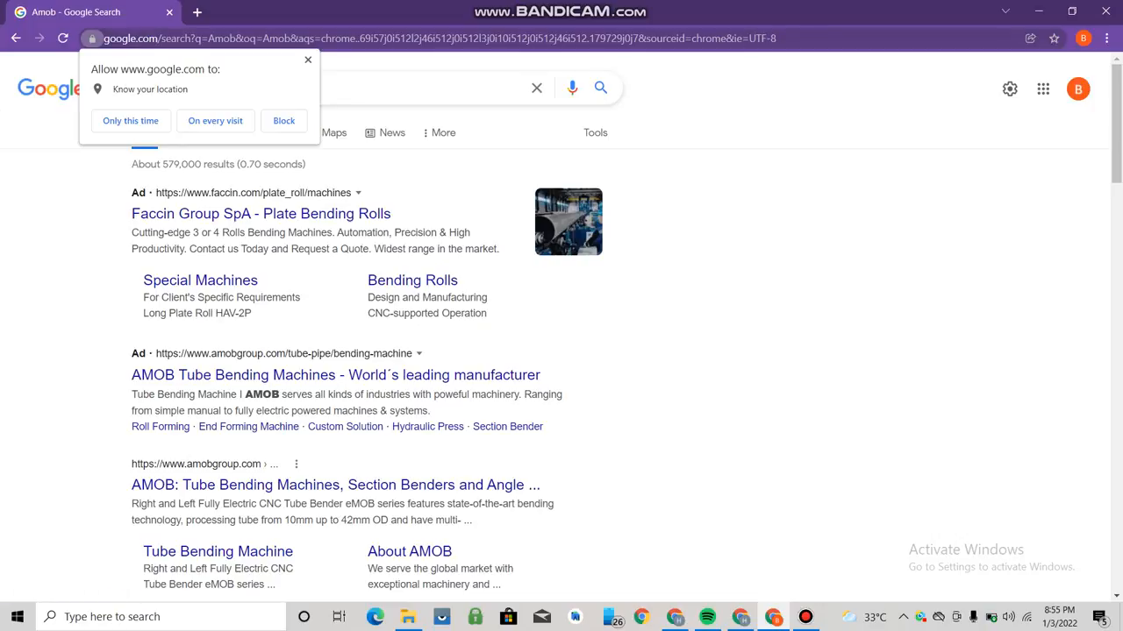
- Replace the query with 'Admob' and run the search
left_click(418, 88)
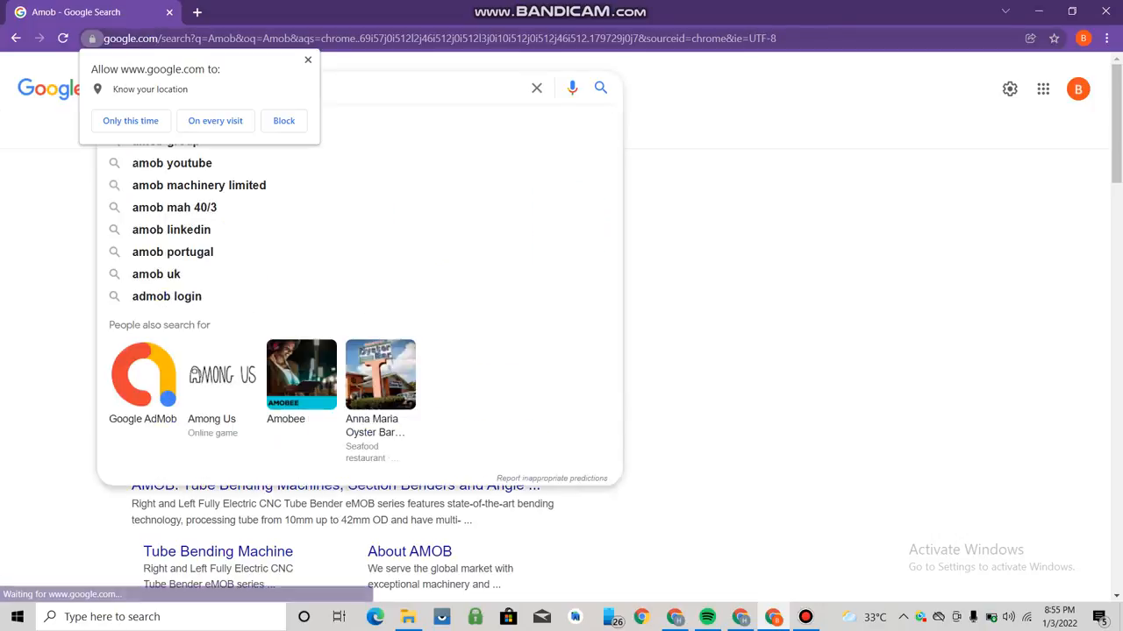
left_click(537, 88)
left_click(282, 38)
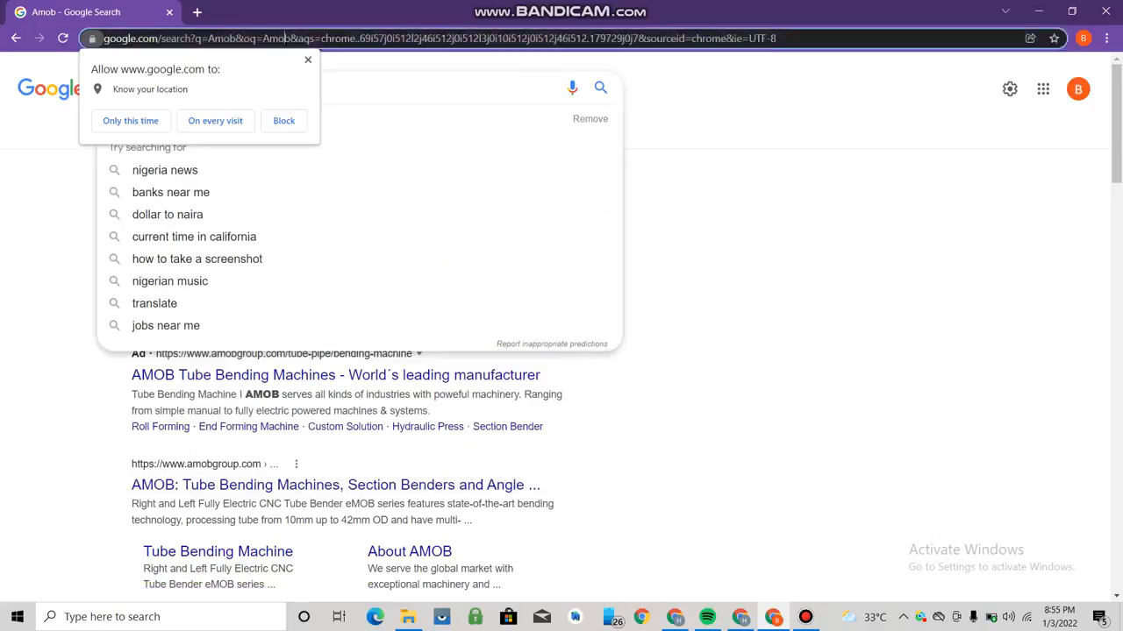
key("BackSpace")
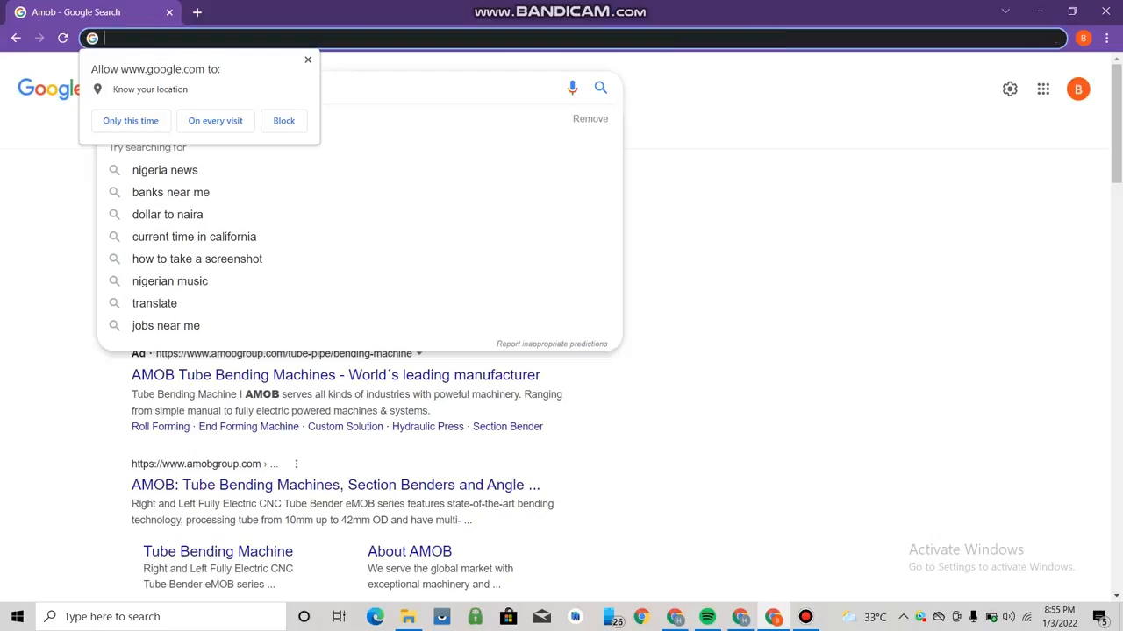
type("Admo")
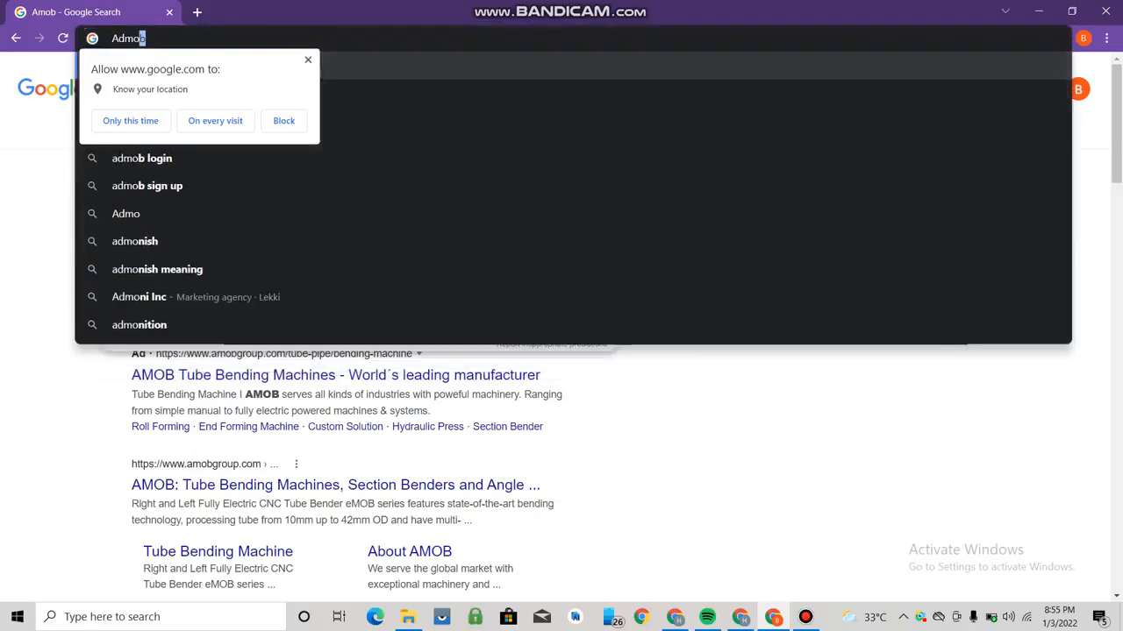
type("b")
key("Return")
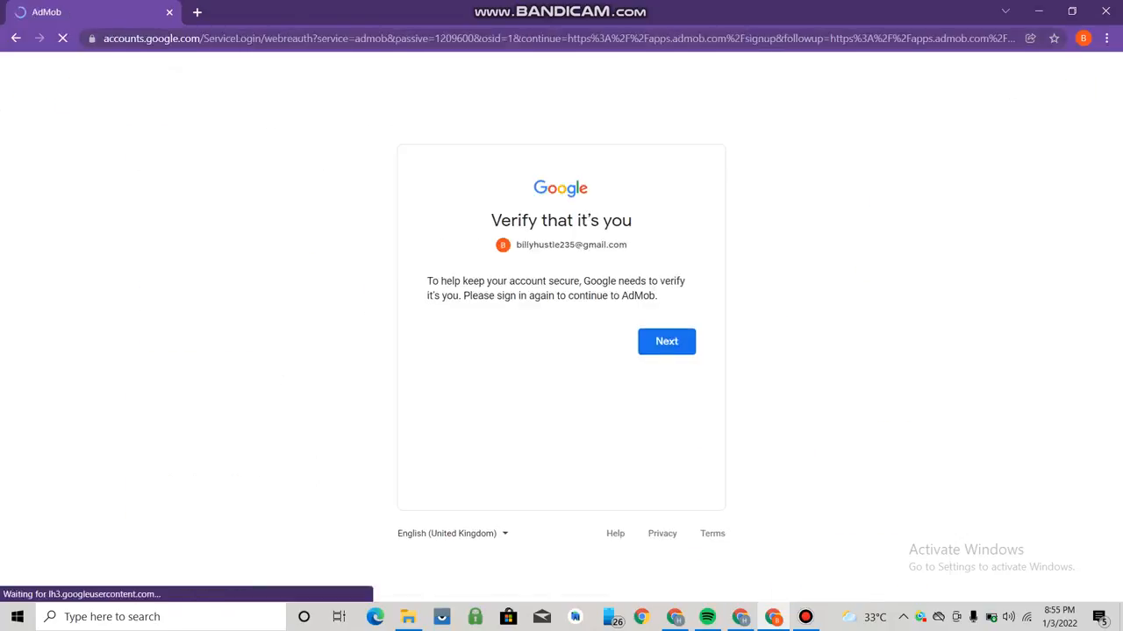
- Continue the identity check and sign in with the Google account password
left_click(666, 342)
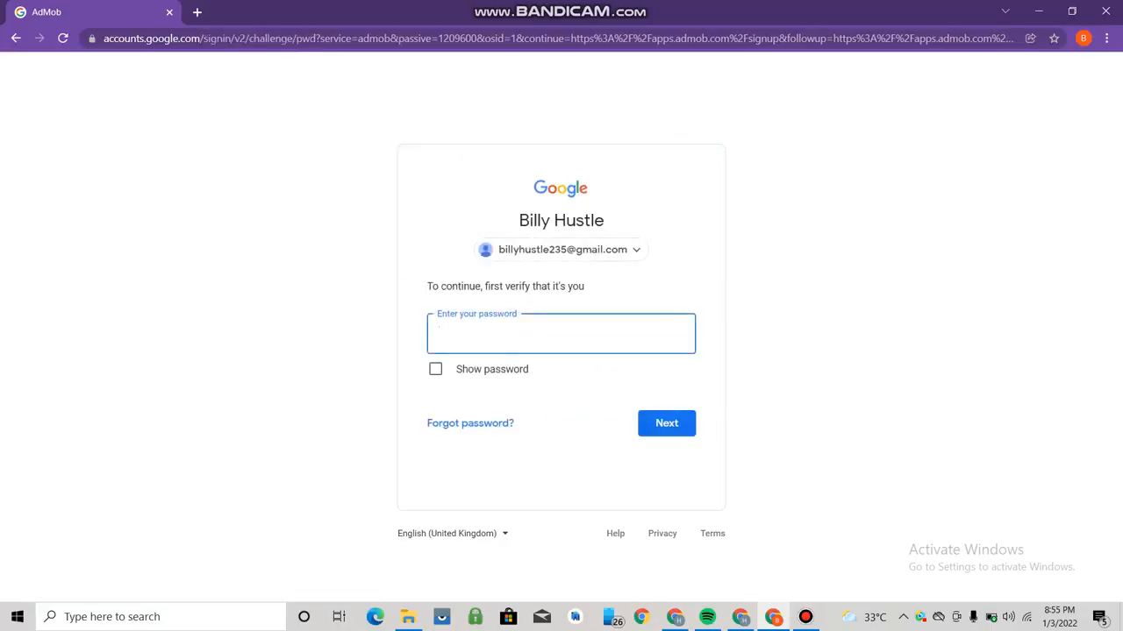
type("•••••••••")
key("Return")
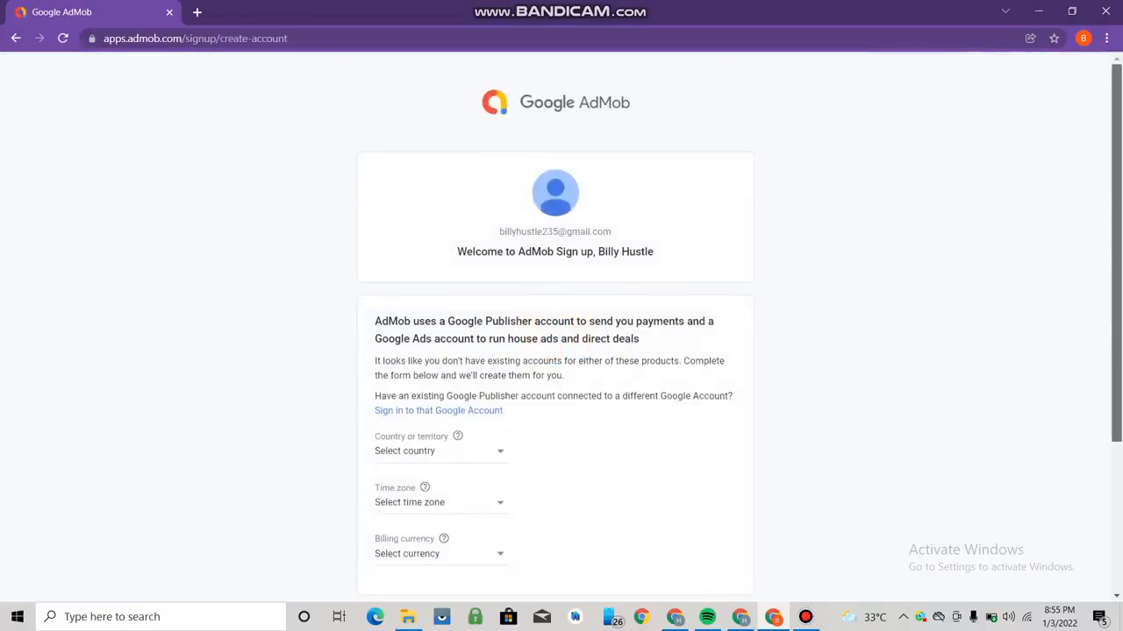
- Fill the create-account form with Nigeria, (UTC+01:00) Lagos and US Dollar
scroll(562, 325, "down", 3)
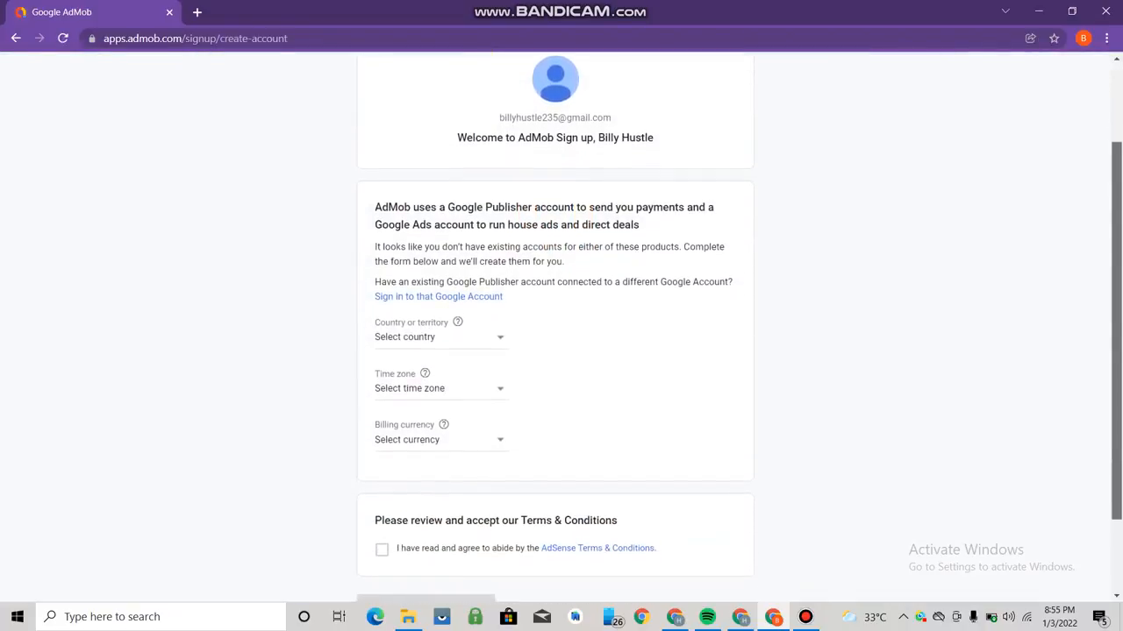
scroll(561, 324, "down", 1)
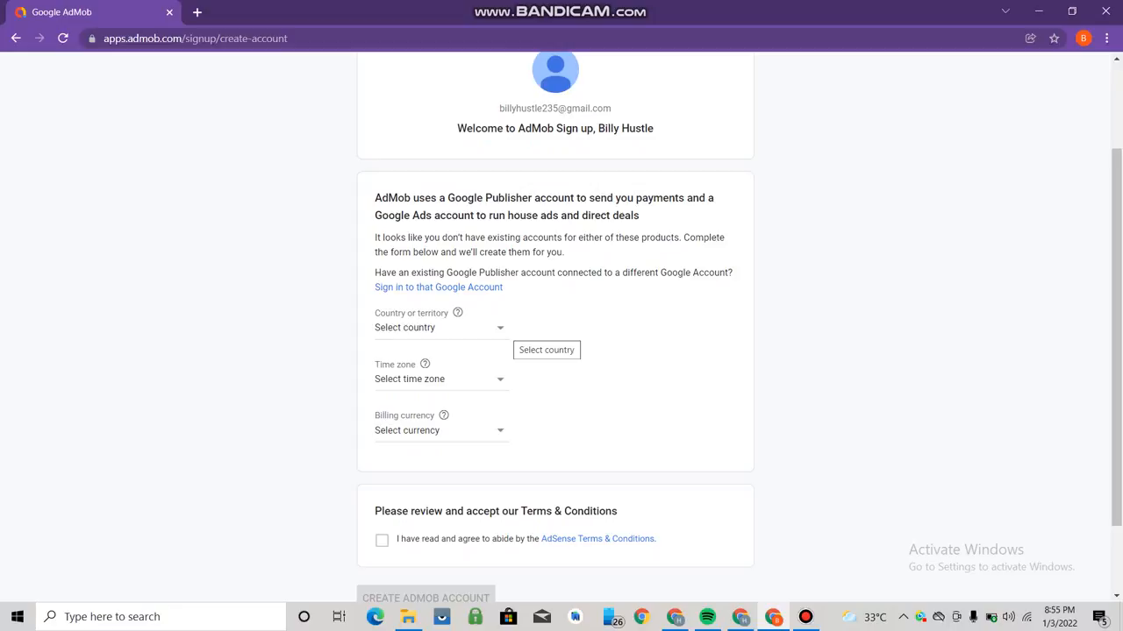
left_click(501, 328)
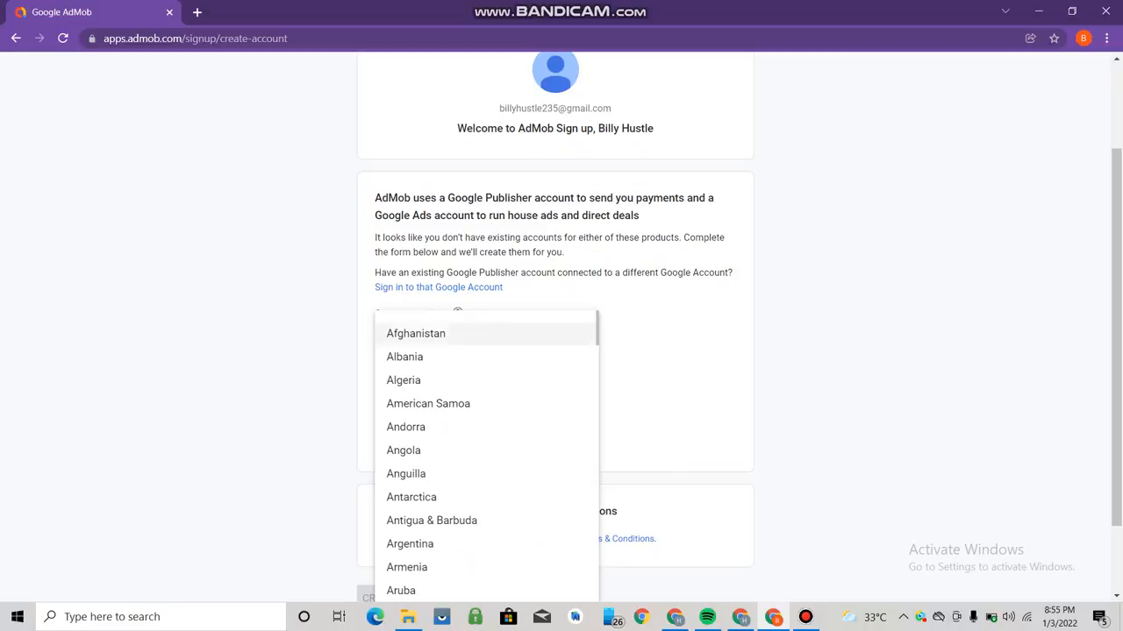
left_click_drag(597, 330, 597, 494)
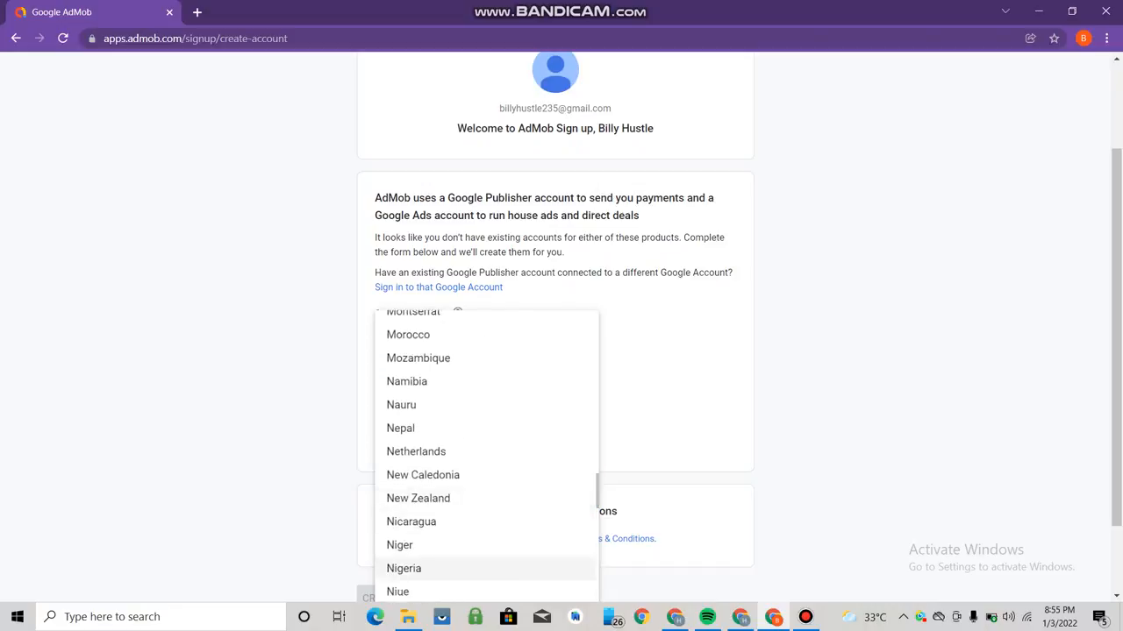
left_click(403, 568)
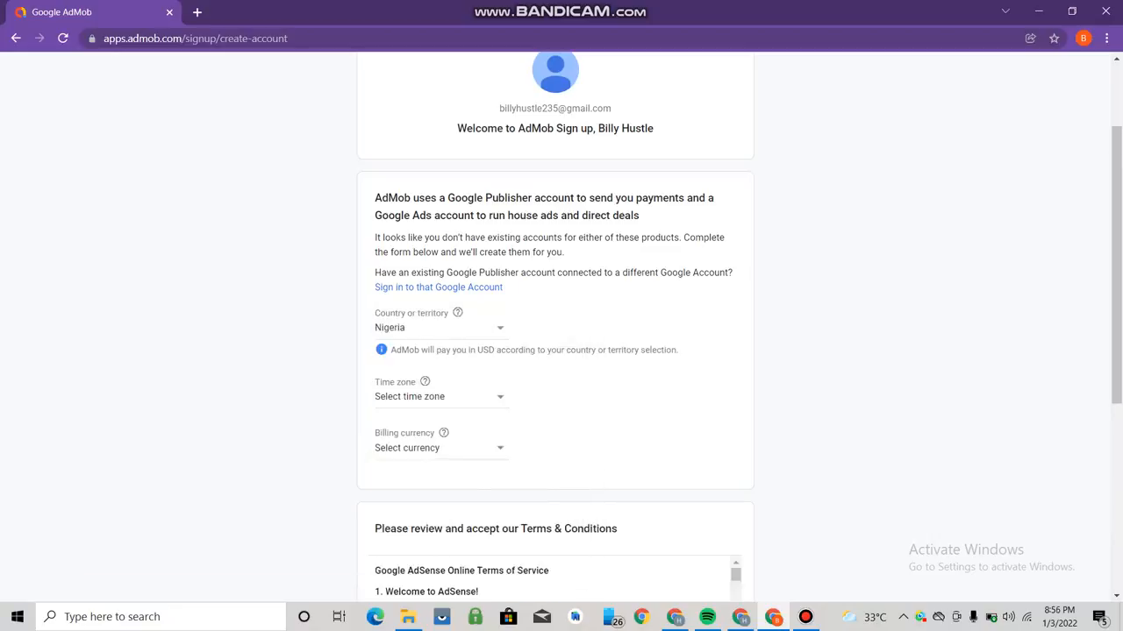
left_click(440, 397)
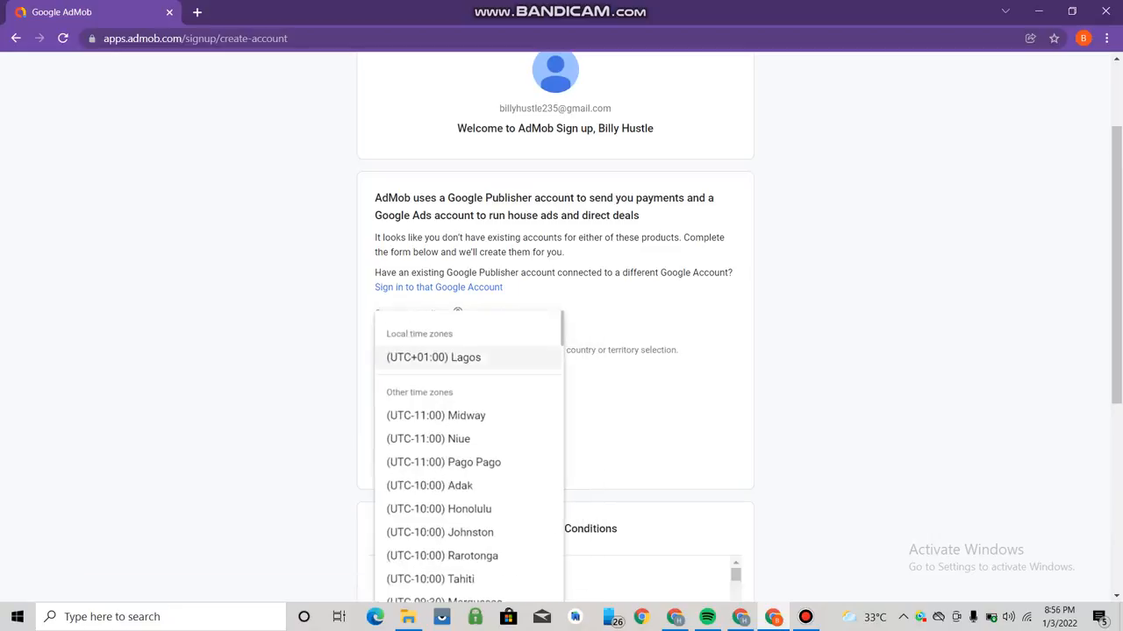
left_click(434, 358)
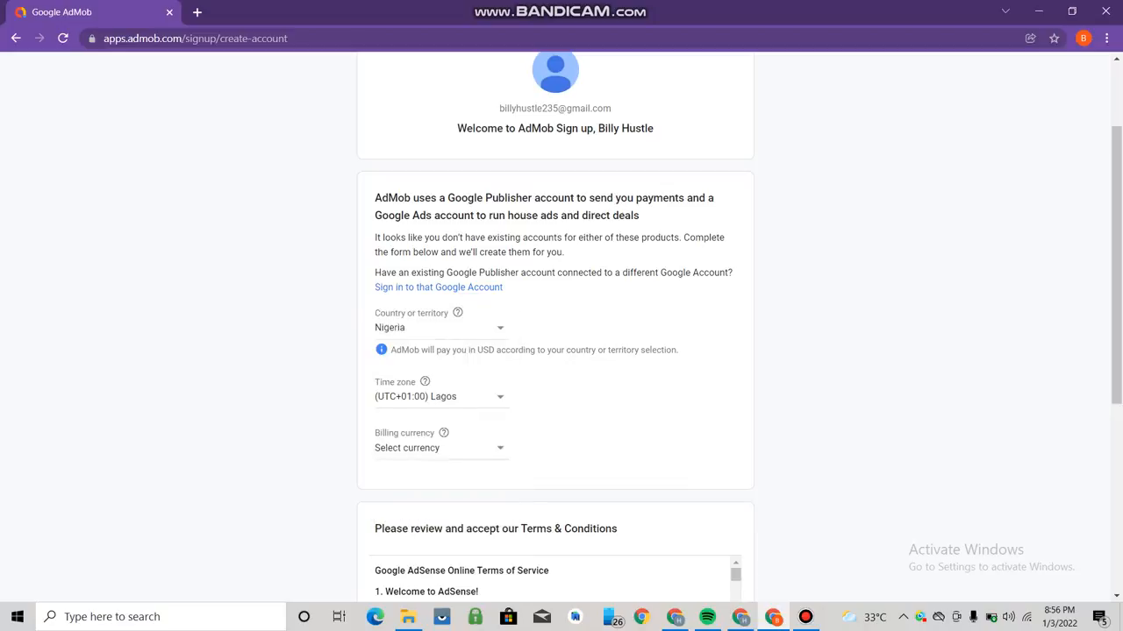
left_click(438, 448)
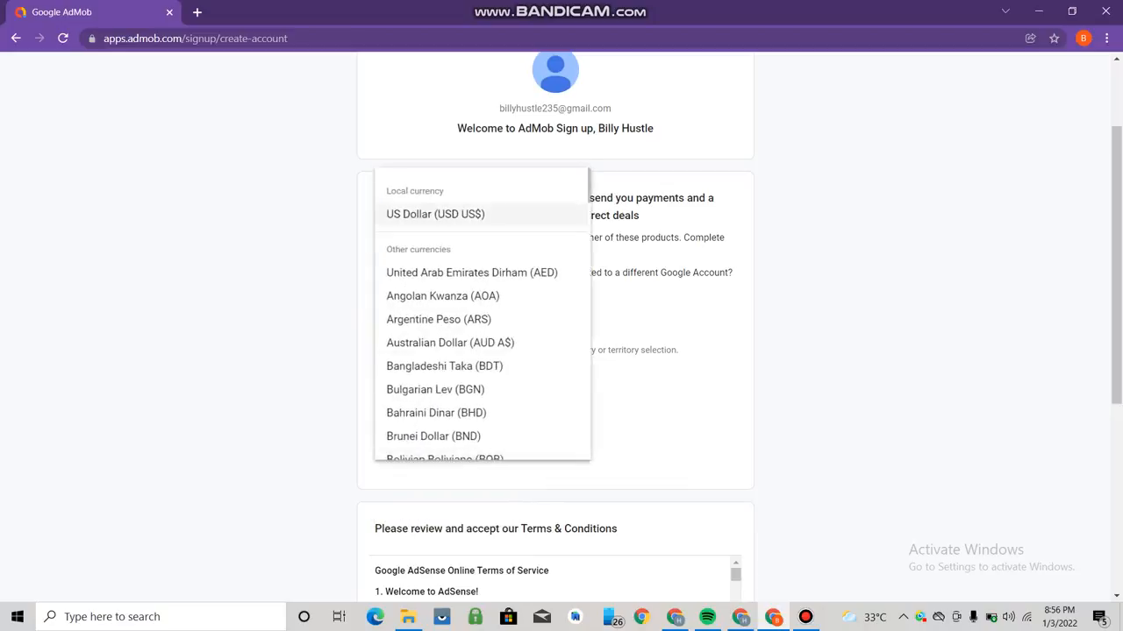
left_click(436, 214)
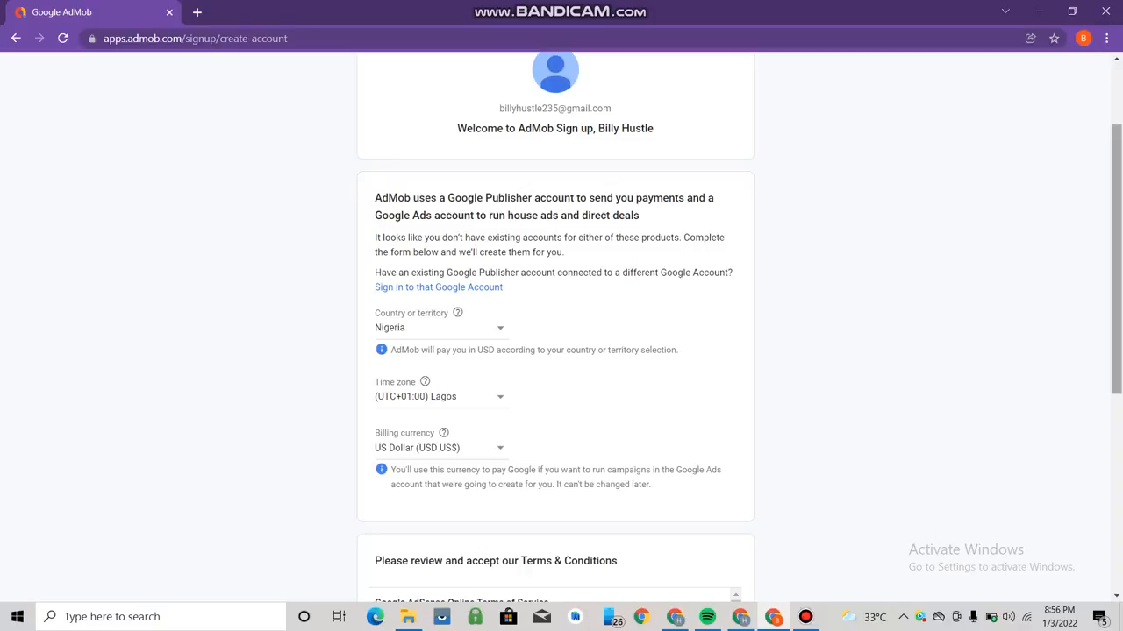
scroll(561, 324, "down", 4)
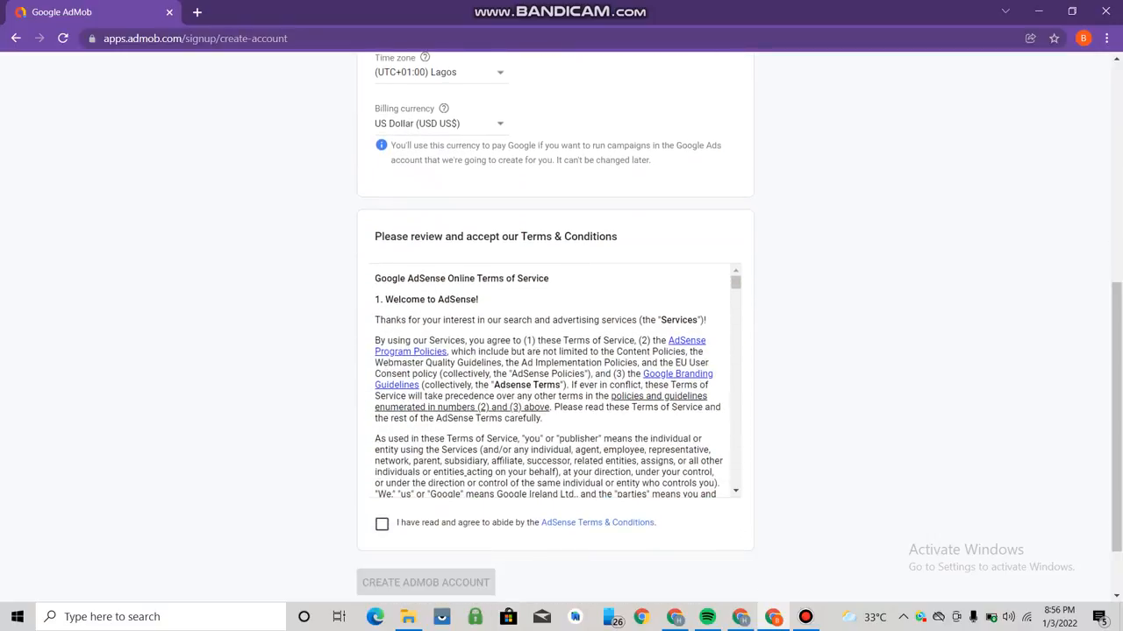
- Agree to the AdSense Terms & Conditions and create the AdMob account
left_click(382, 524)
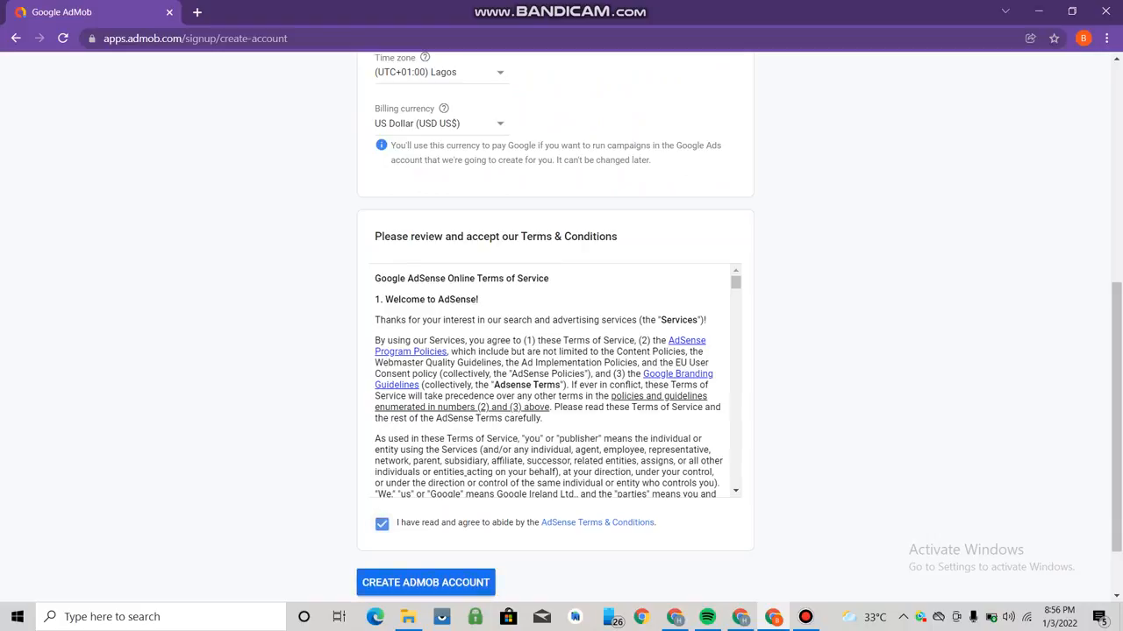
left_click(425, 582)
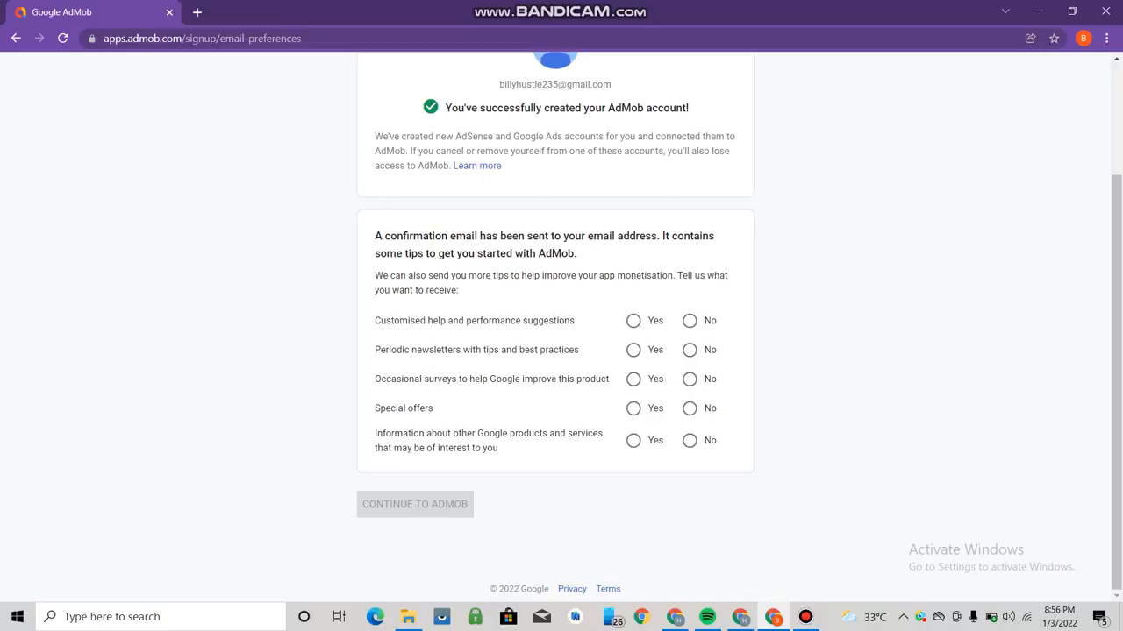
- Answer Yes to help and newsletters, No to surveys, offers and product info, then continue
left_click(633, 321)
left_click(633, 350)
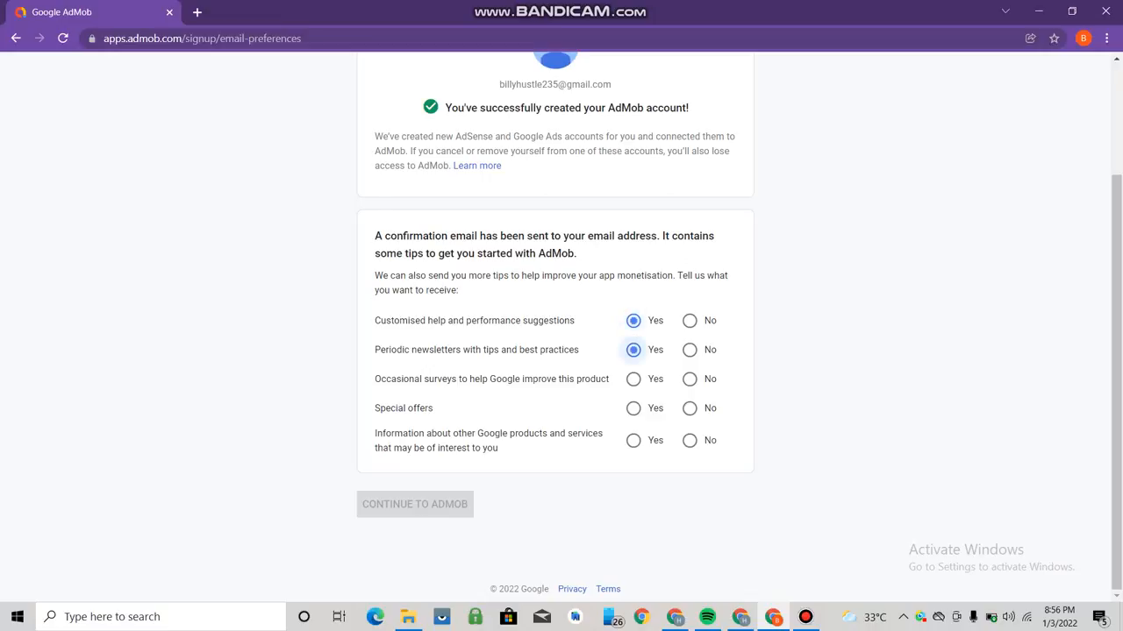
left_click(689, 379)
left_click(689, 409)
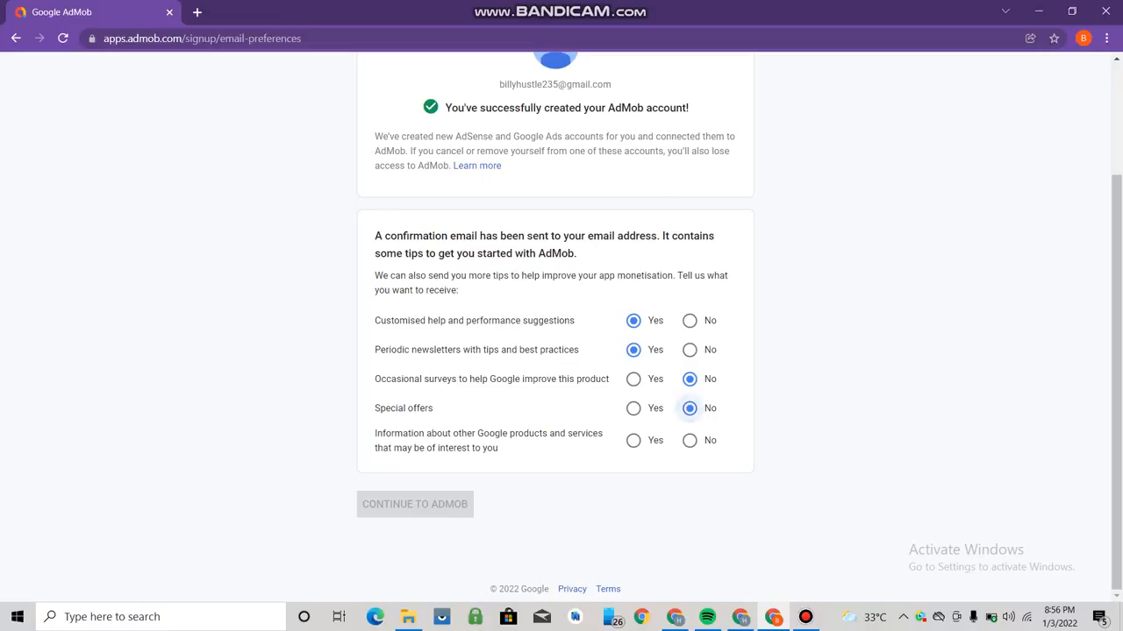
left_click(689, 440)
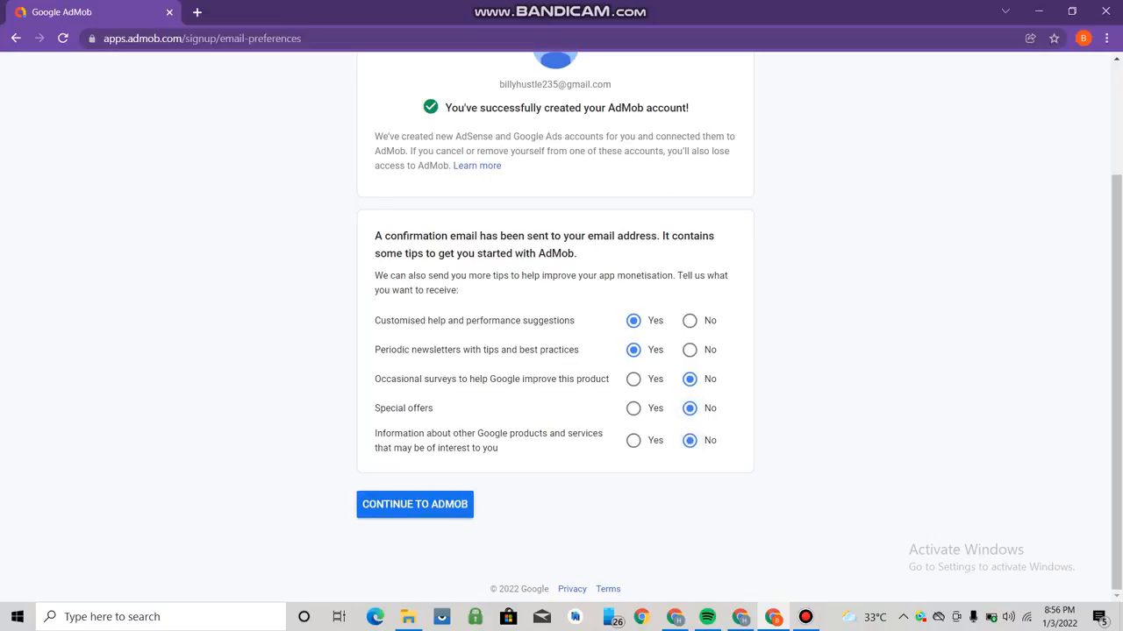
left_click(414, 504)
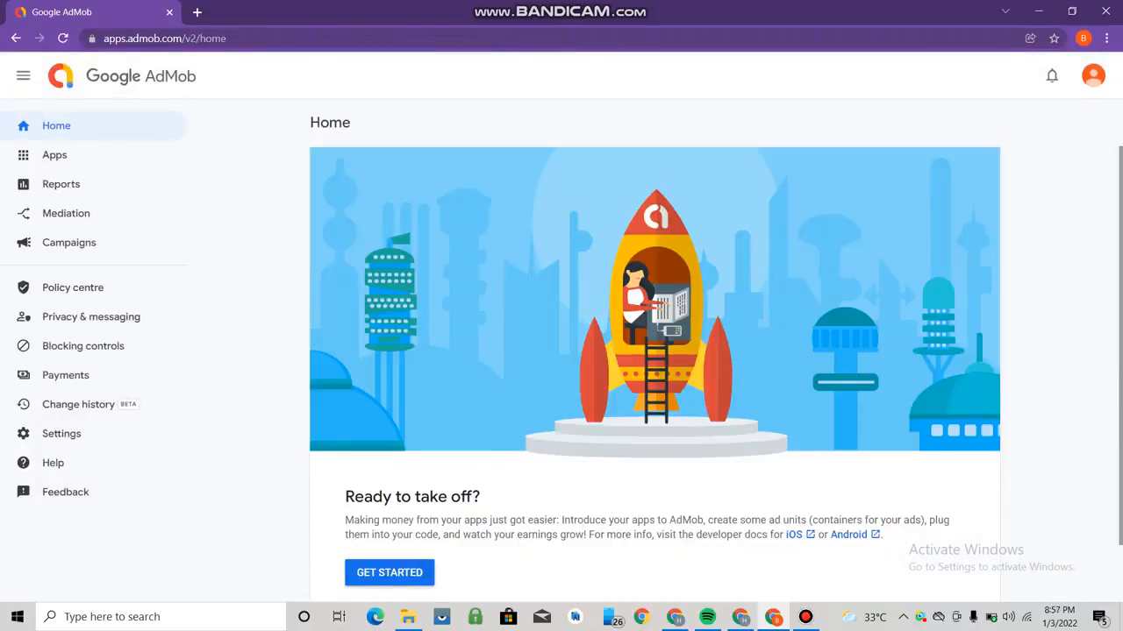
- Choose GET STARTED in the 'Ready to take off?' panel to begin adding an app
scroll(654, 351, "down", 1)
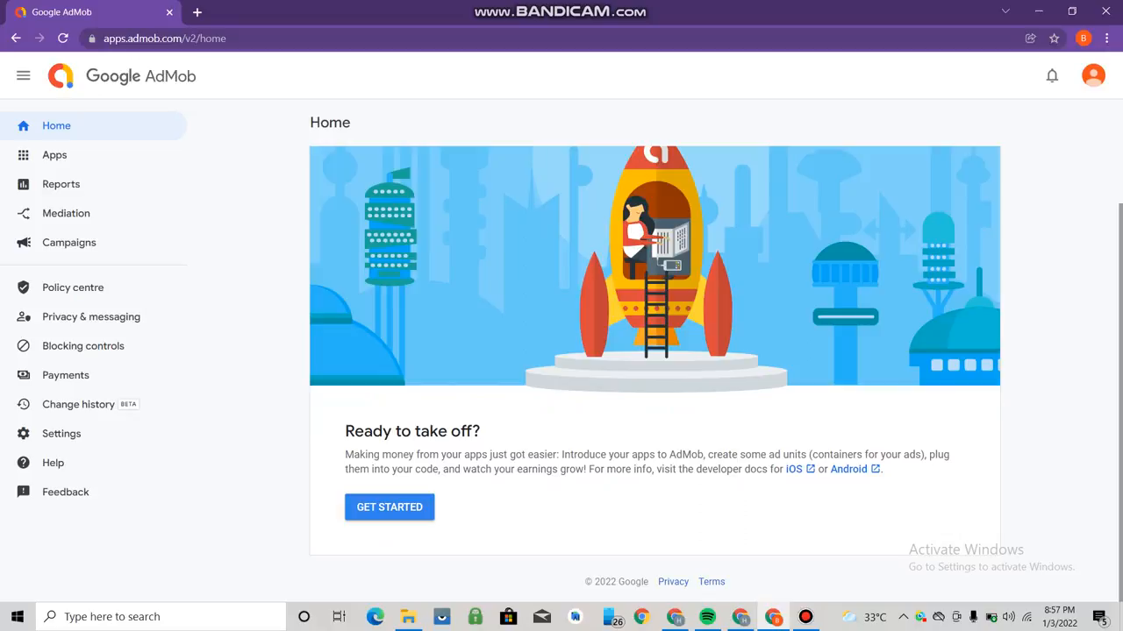
left_click(389, 507)
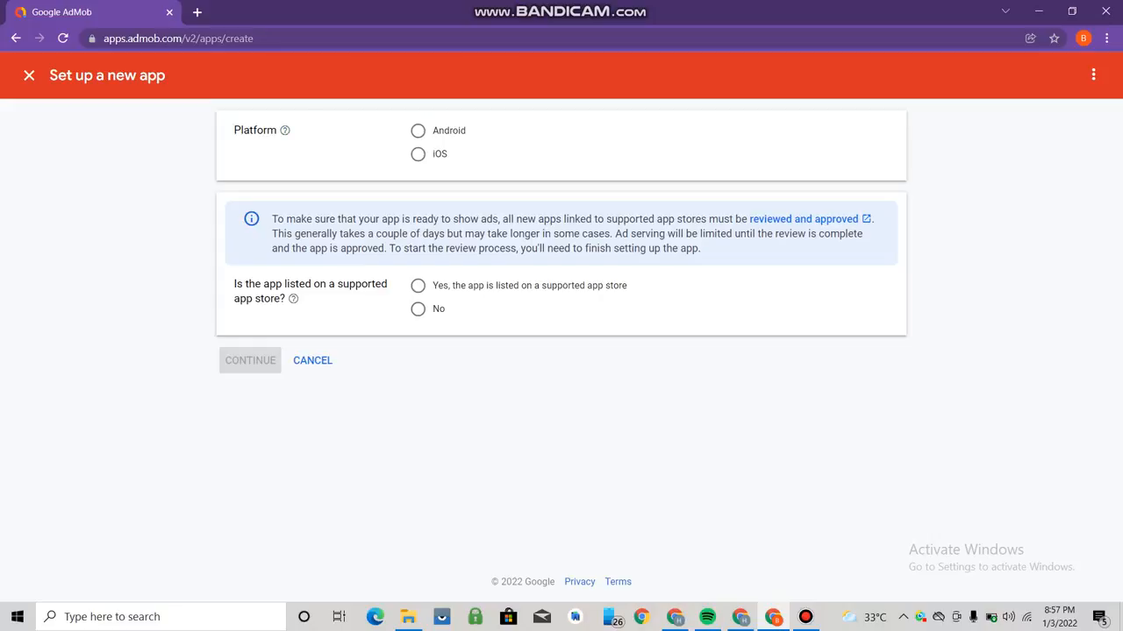
- Add an Android app named Billy that isn't listed on an app store
left_click(419, 130)
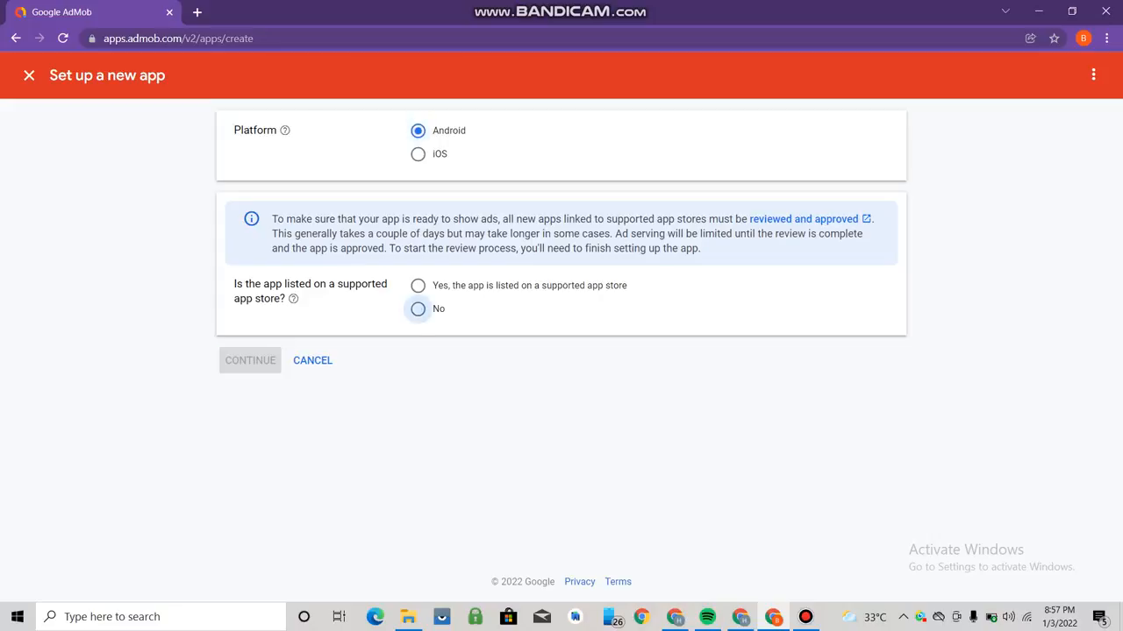
left_click(418, 308)
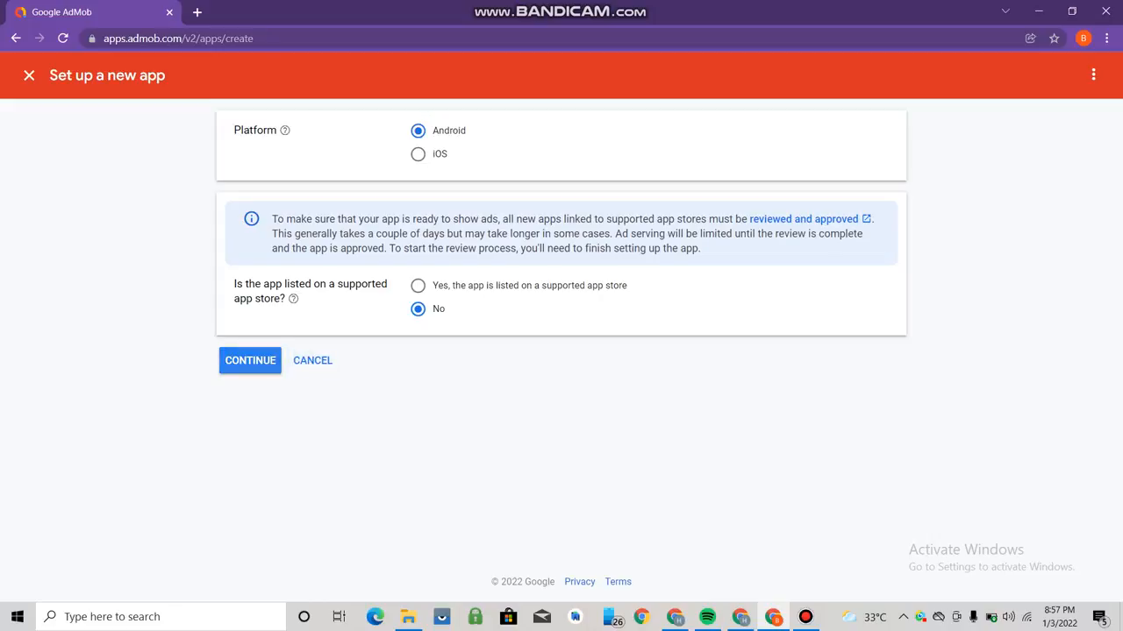
left_click(231, 352)
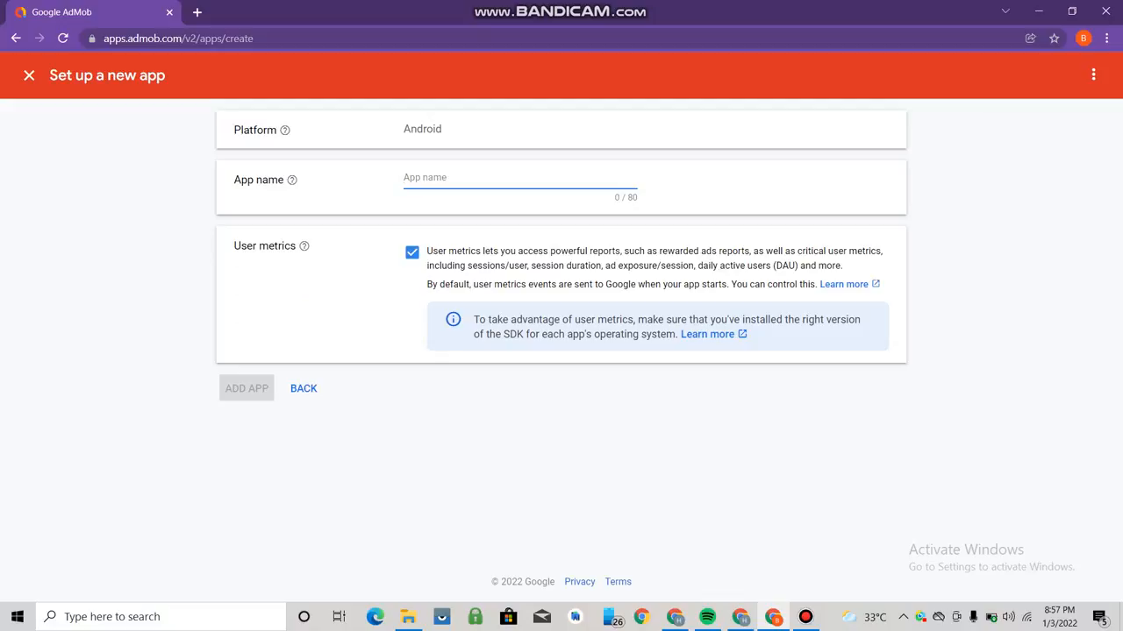
type("Billy")
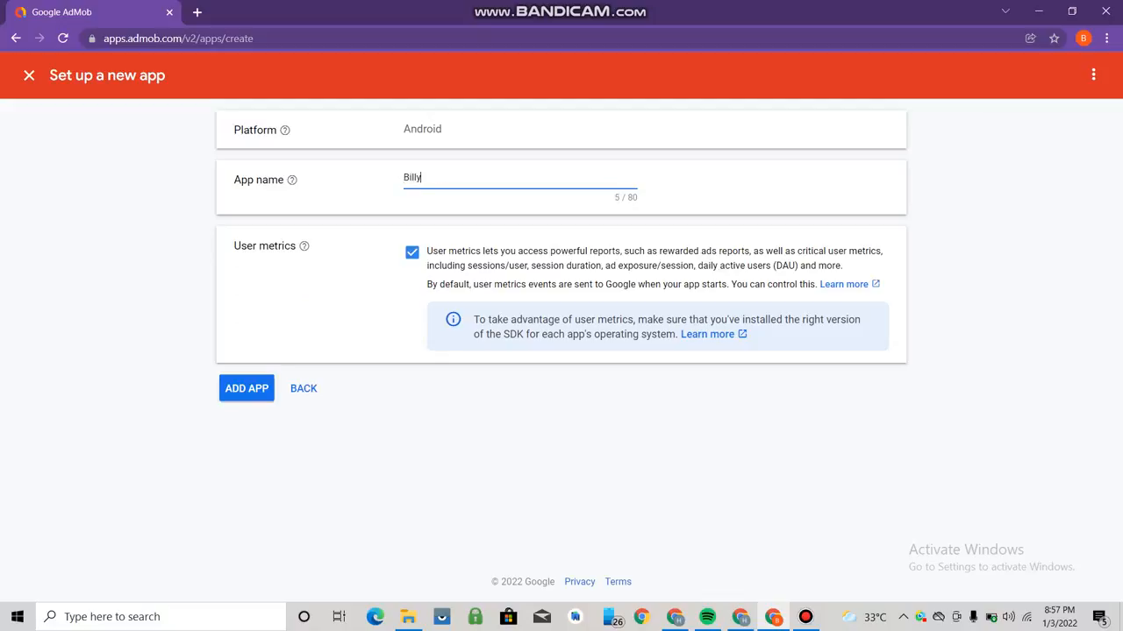
key("Return")
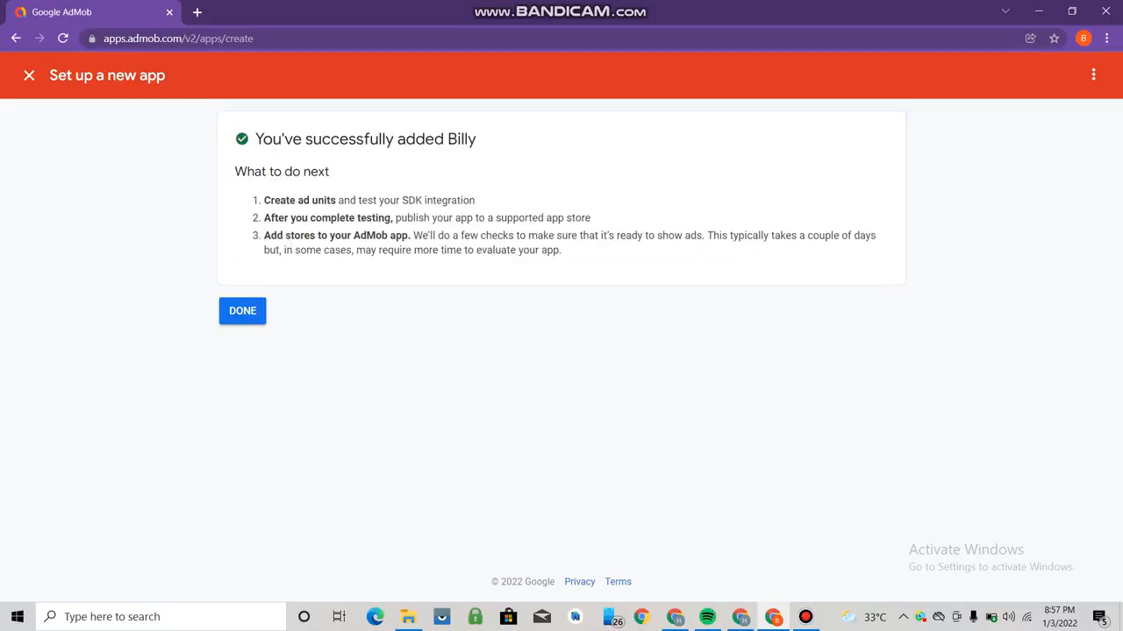
key("Return")
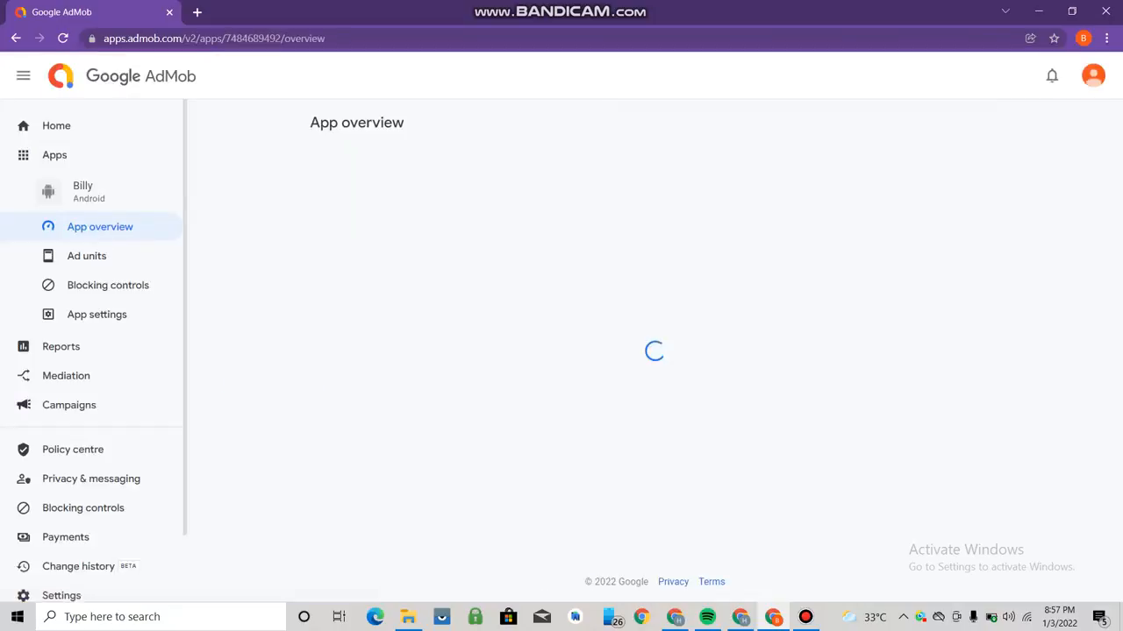
- Start a new ad unit from Billy's App overview page
scroll(654, 373, "down", 2)
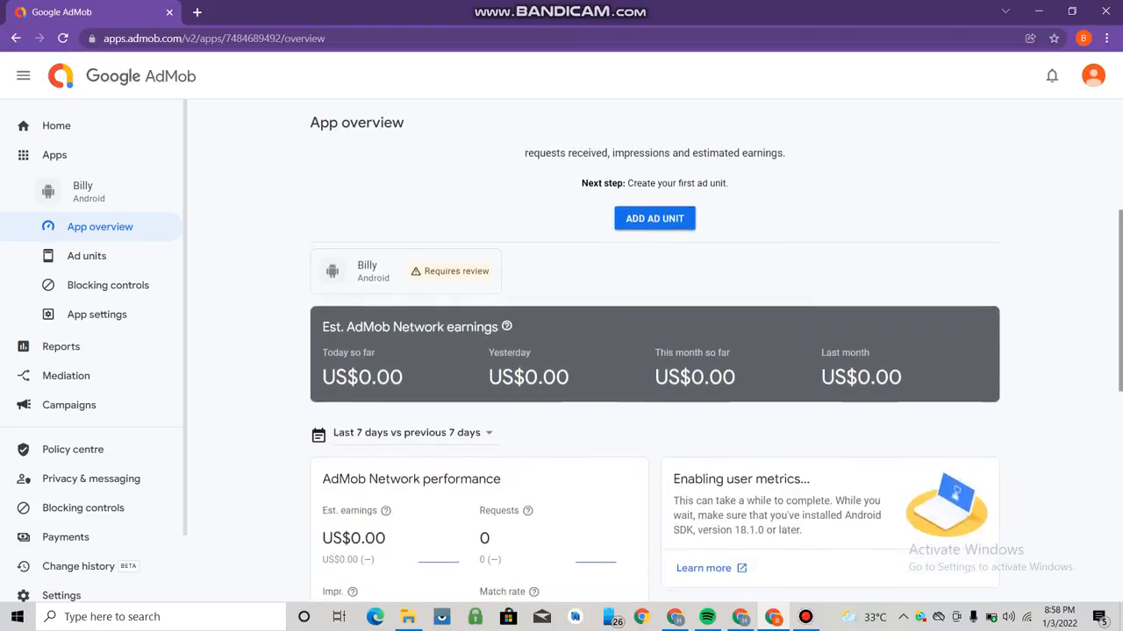
scroll(654, 372, "up", 2)
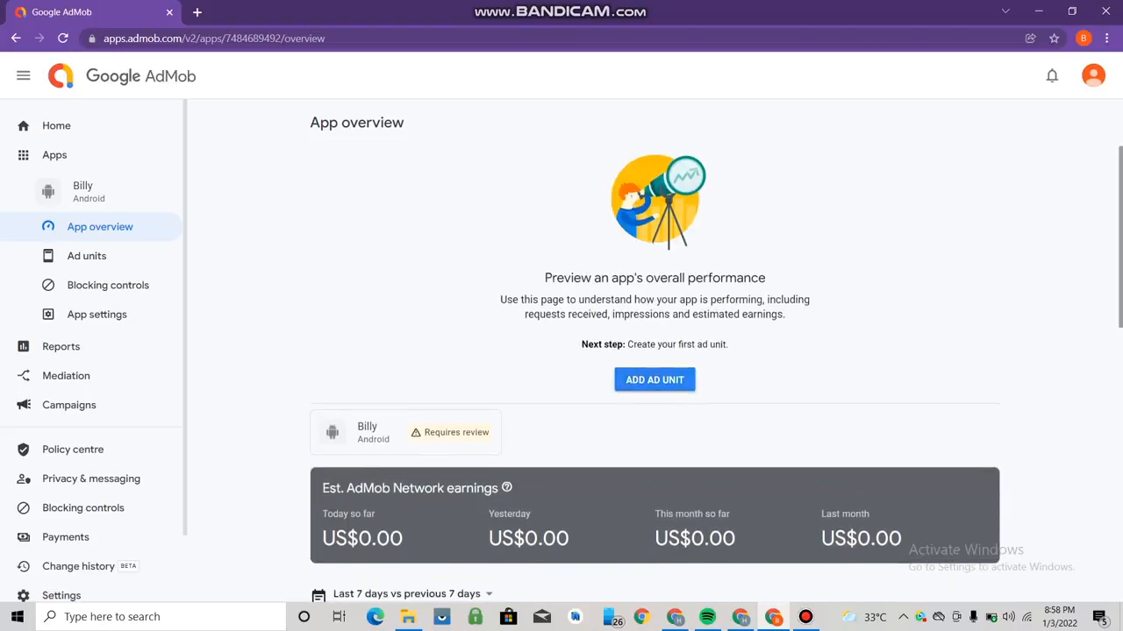
left_click(654, 380)
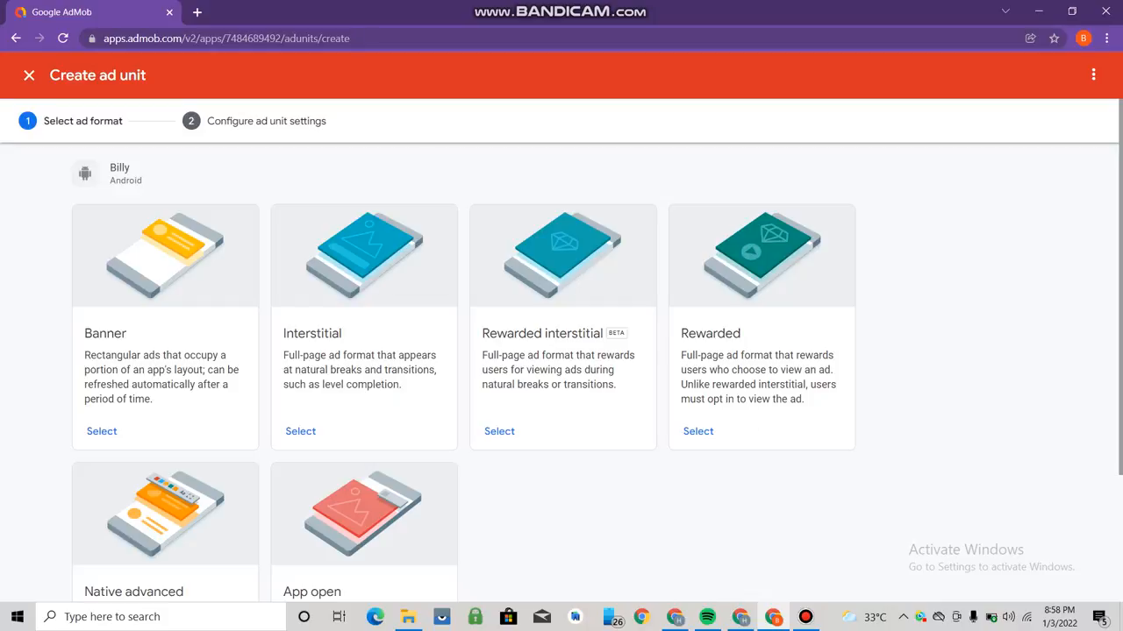
- Create a Banner ad unit named Banner1, then begin another ad unit
left_click(101, 430)
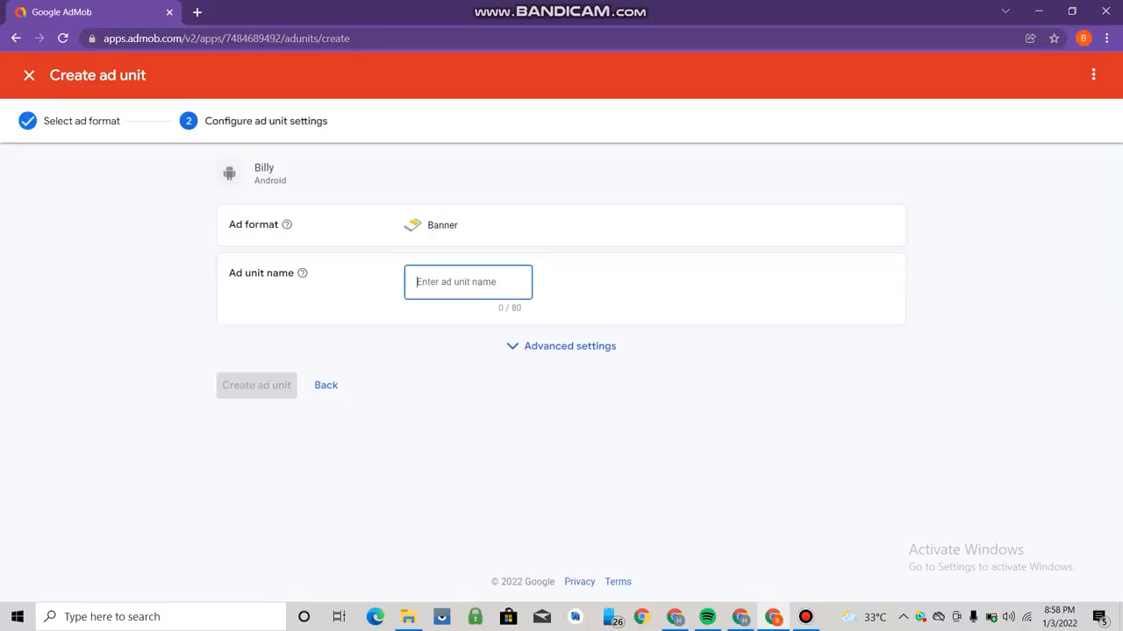
type("Bann")
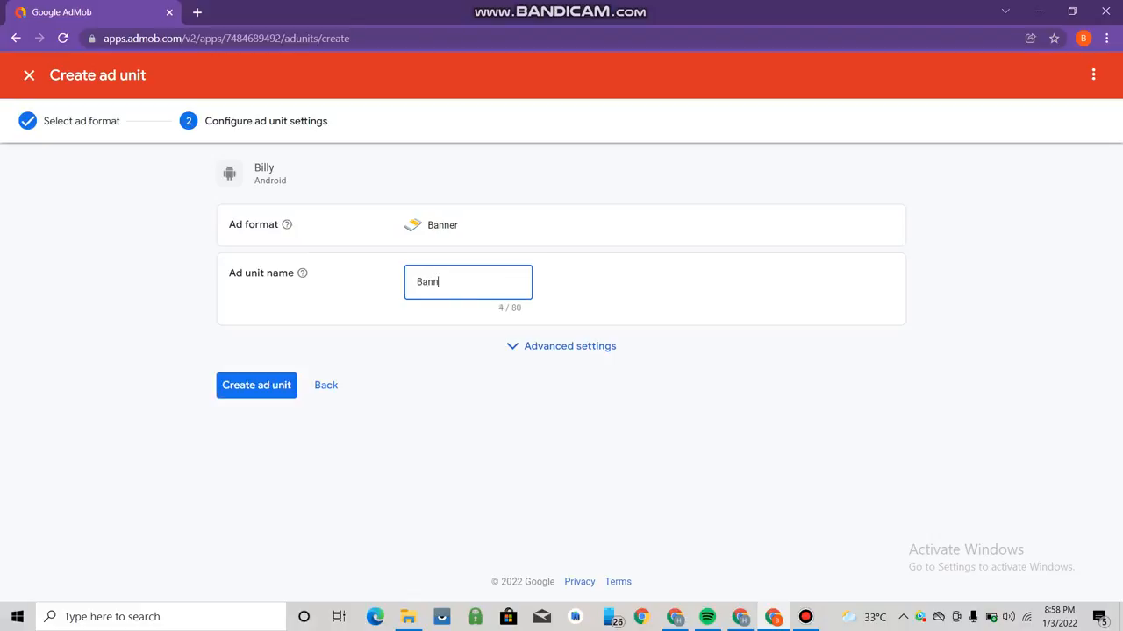
type("er1")
key("Return")
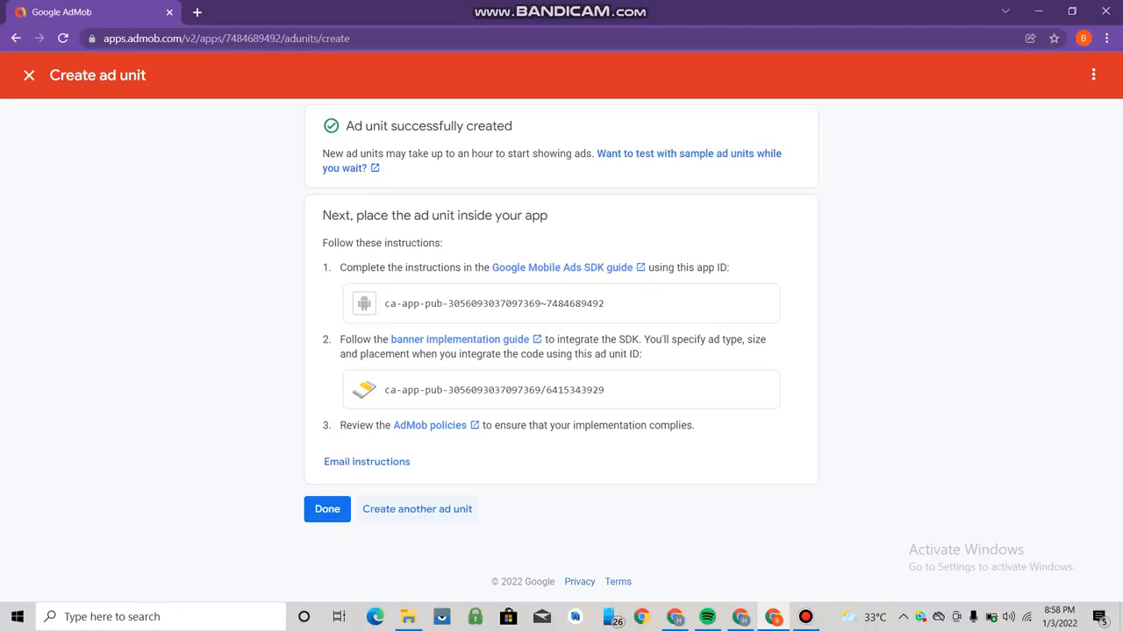
left_click(430, 509)
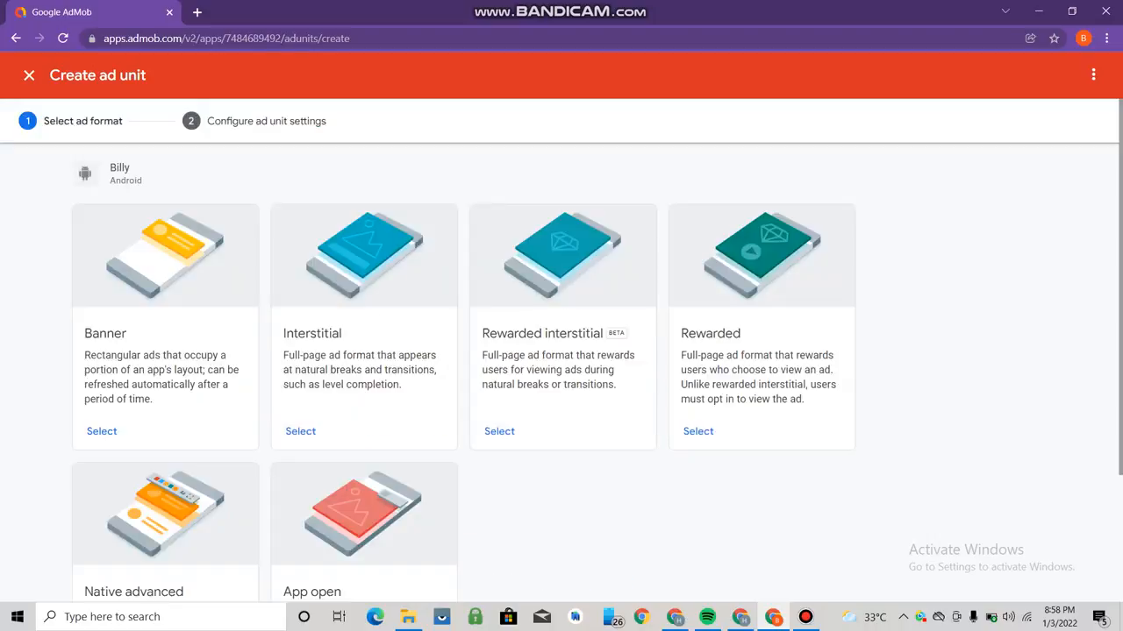
- Create an Interstitial ad unit named 'Inter1' for Billy and return to the ad units list
left_click(300, 431)
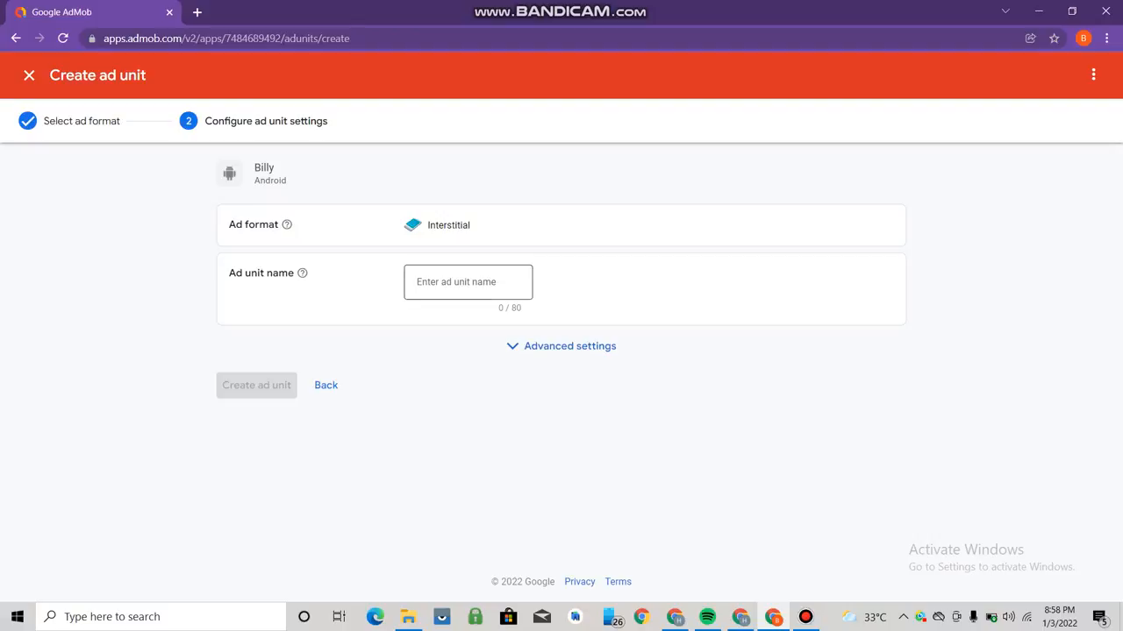
left_click(468, 283)
type("Inter1")
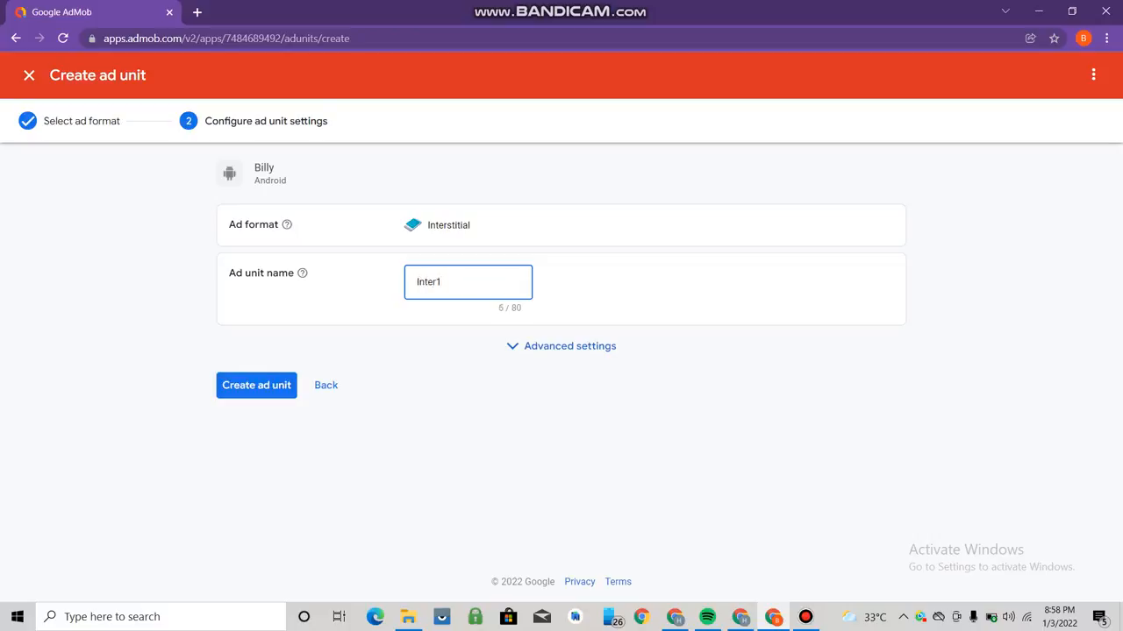
left_click(237, 385)
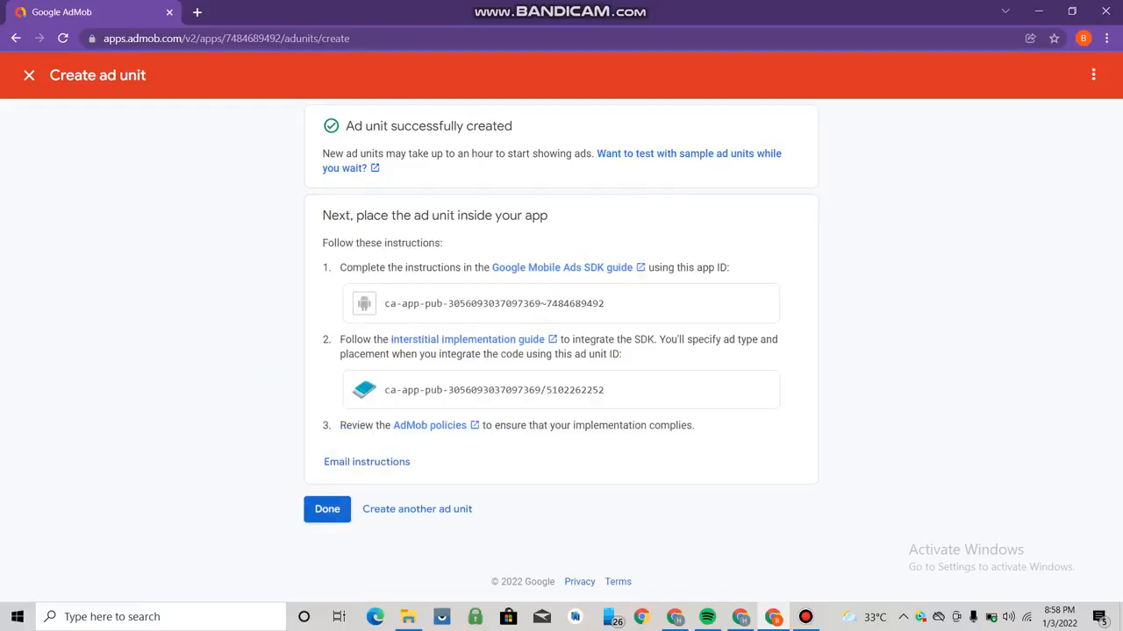
left_click(327, 509)
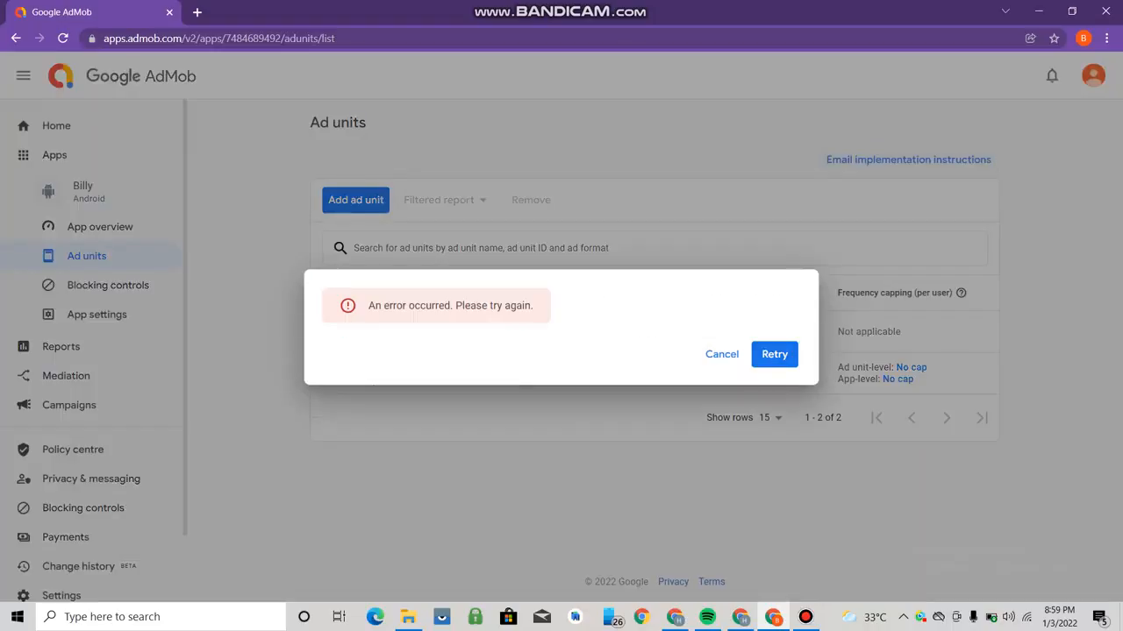
- Retry after the loading error, email the ad unit implementation instructions, then go Home
left_click(774, 355)
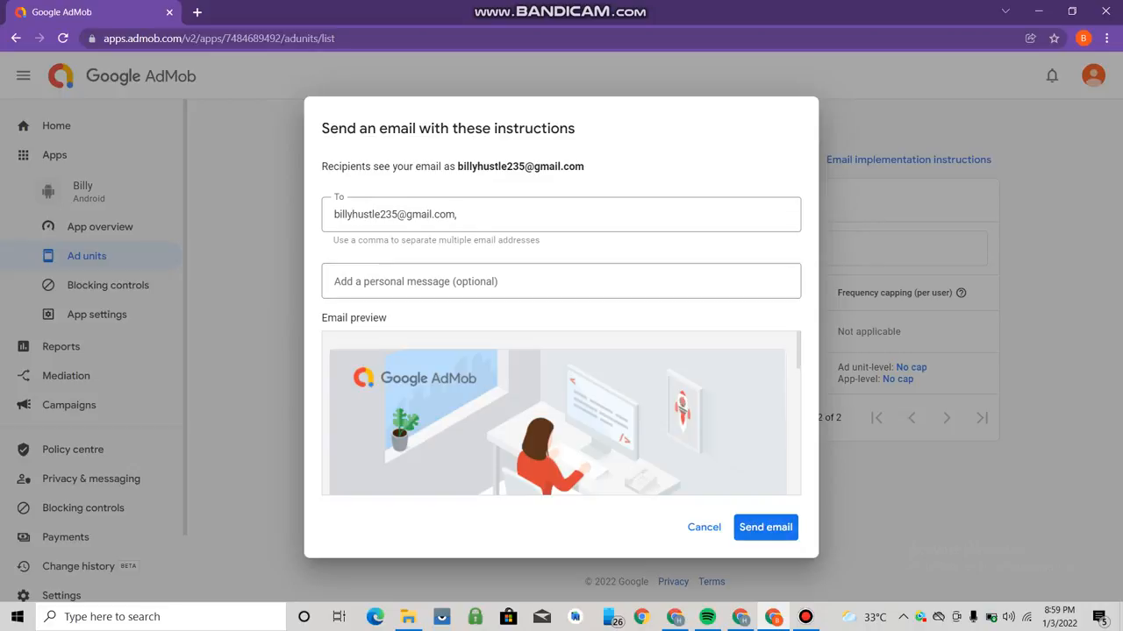
left_click(764, 527)
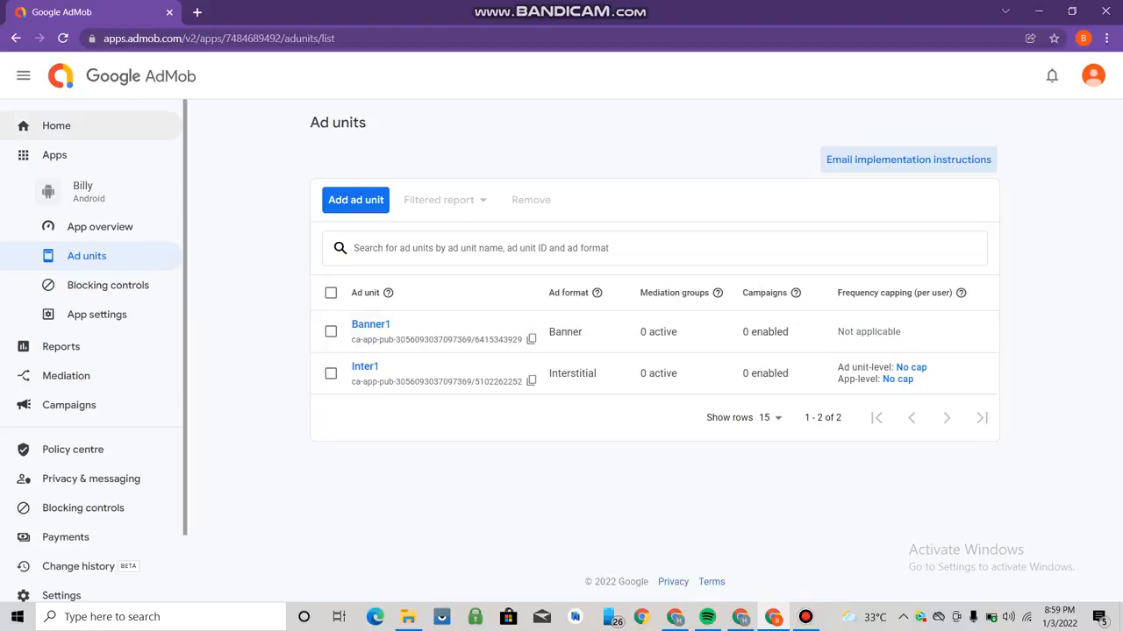
left_click(56, 125)
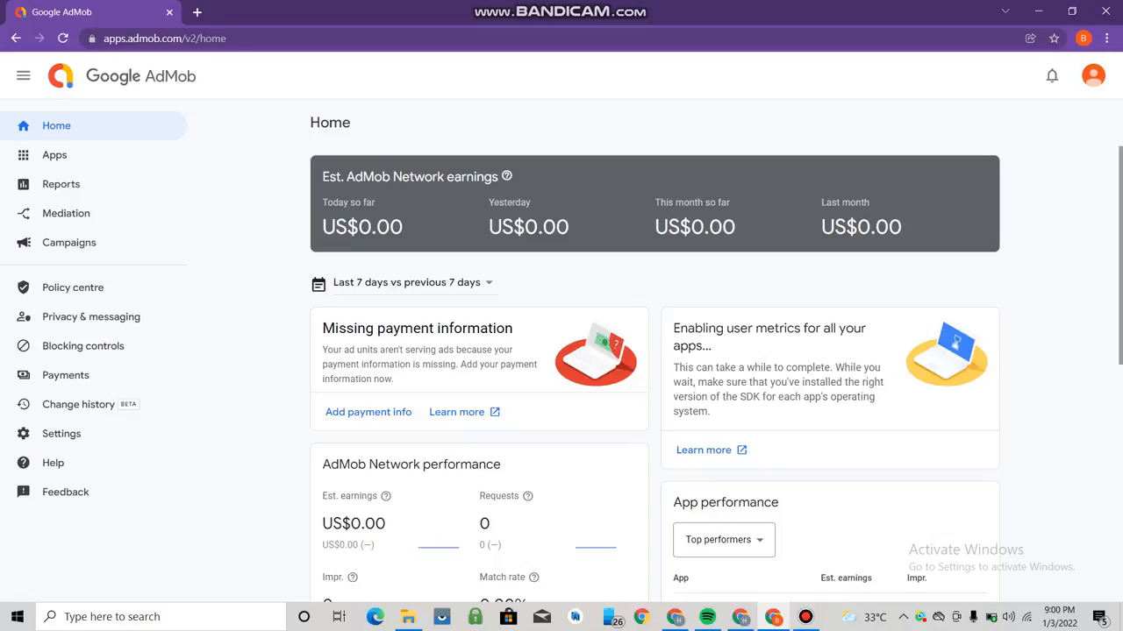
- Start payment setup from the Payments page and scroll through the payment details form
left_click(66, 375)
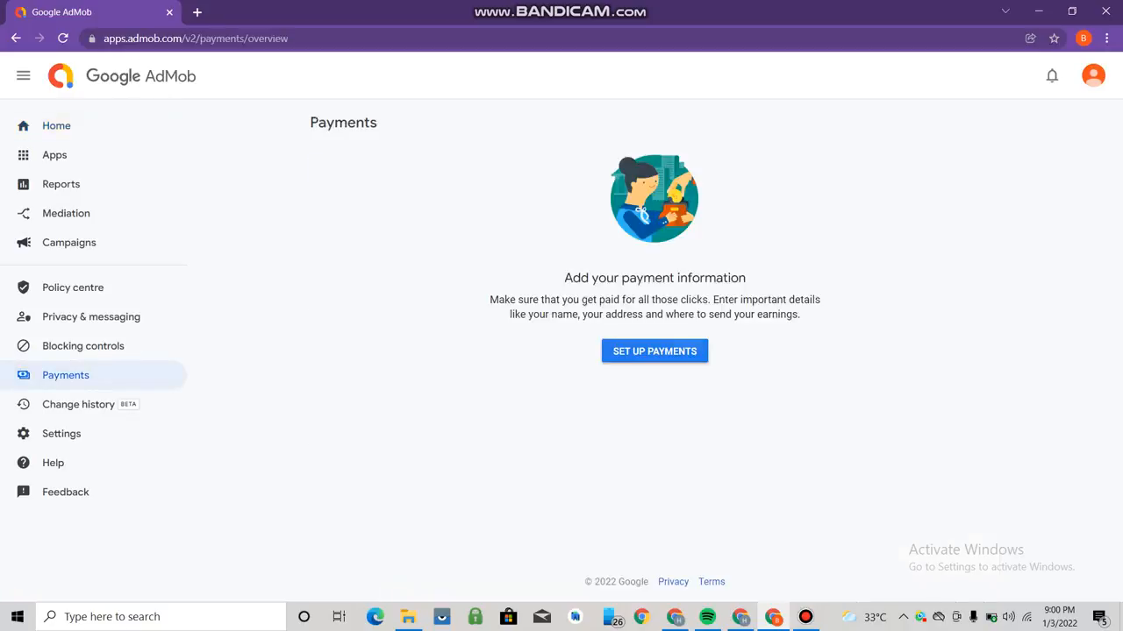
left_click(654, 352)
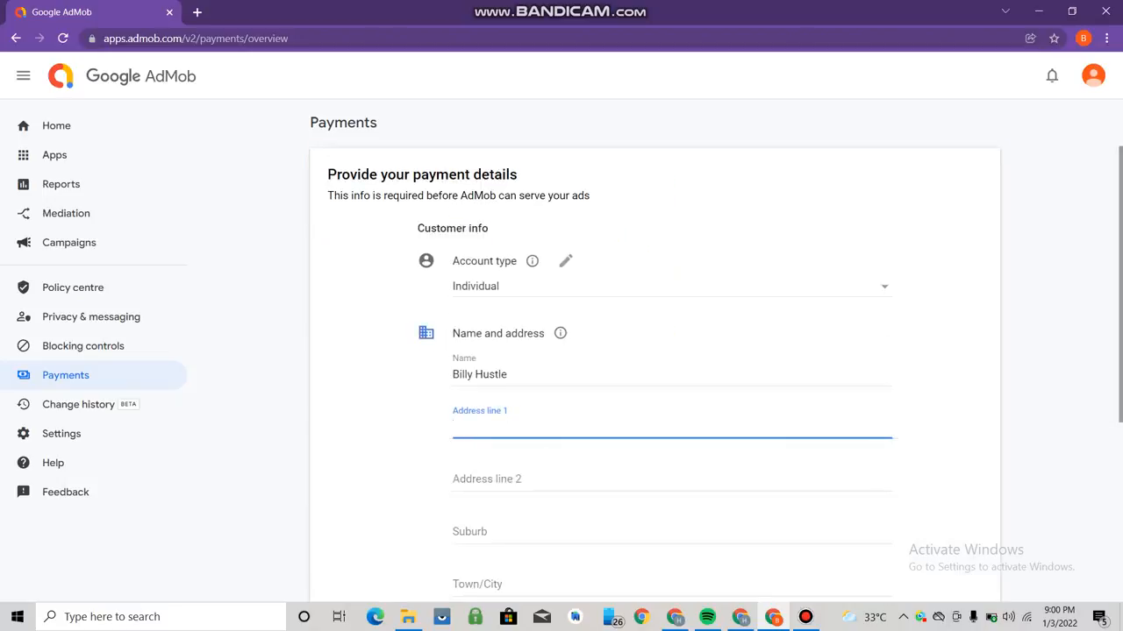
left_click_drag(1120, 285, 1120, 357)
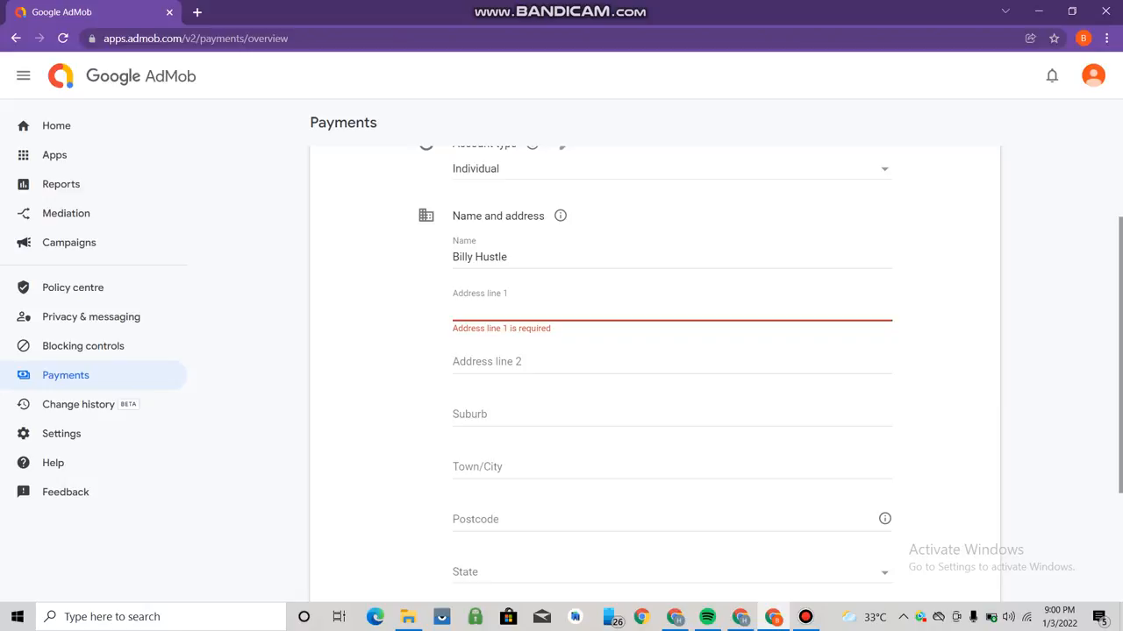
left_click_drag(1120, 356, 1119, 331)
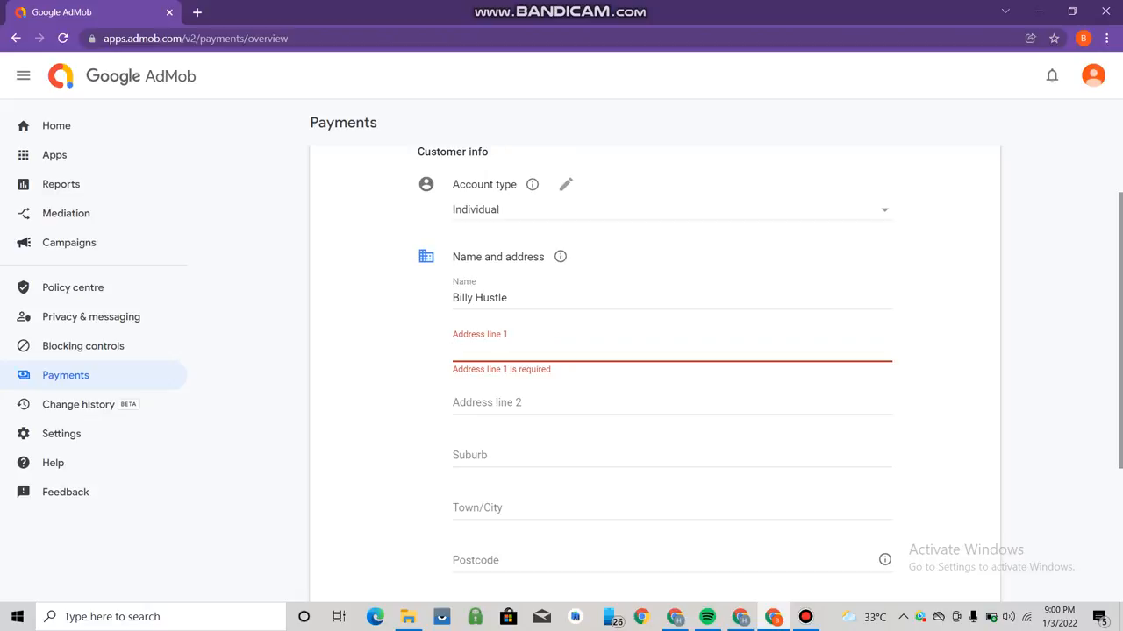
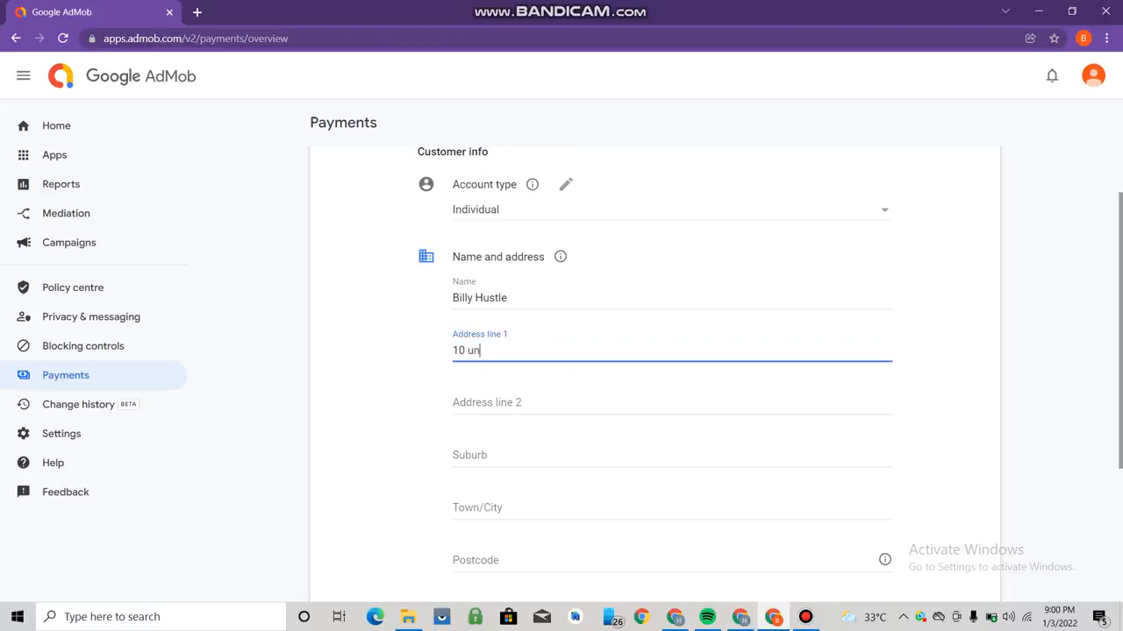
- Enter the street address in Address line 1, fixing a typo
scroll(655, 373, "down", 2)
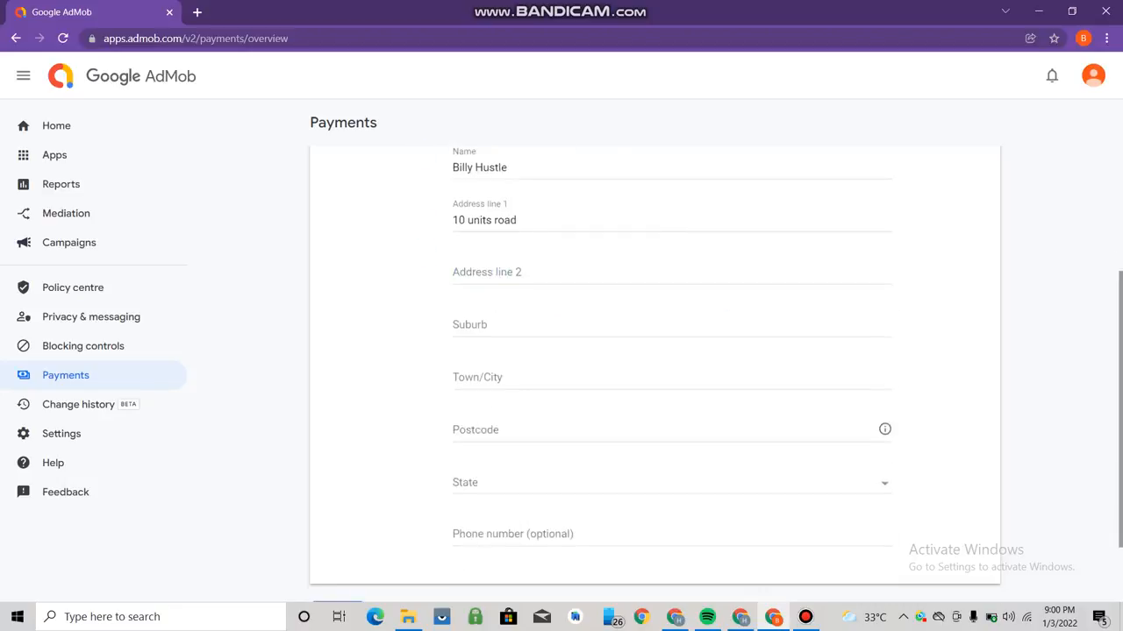
- Fill in the Town/City and Postcode fields of the address
left_click(478, 378)
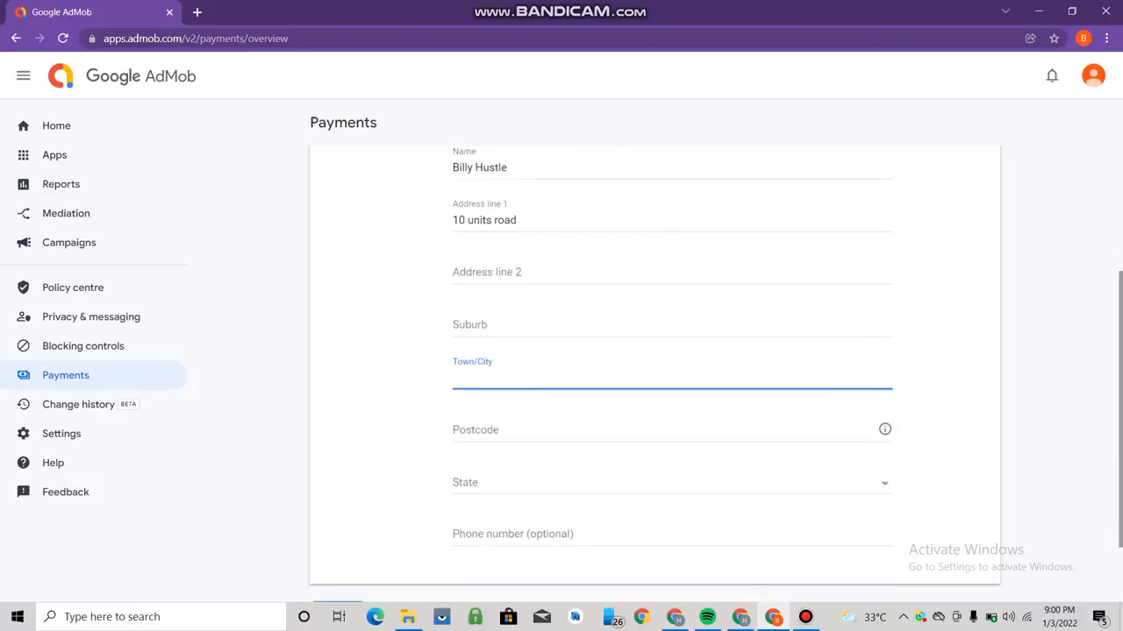
type("lagos")
left_click(476, 430)
type("1")
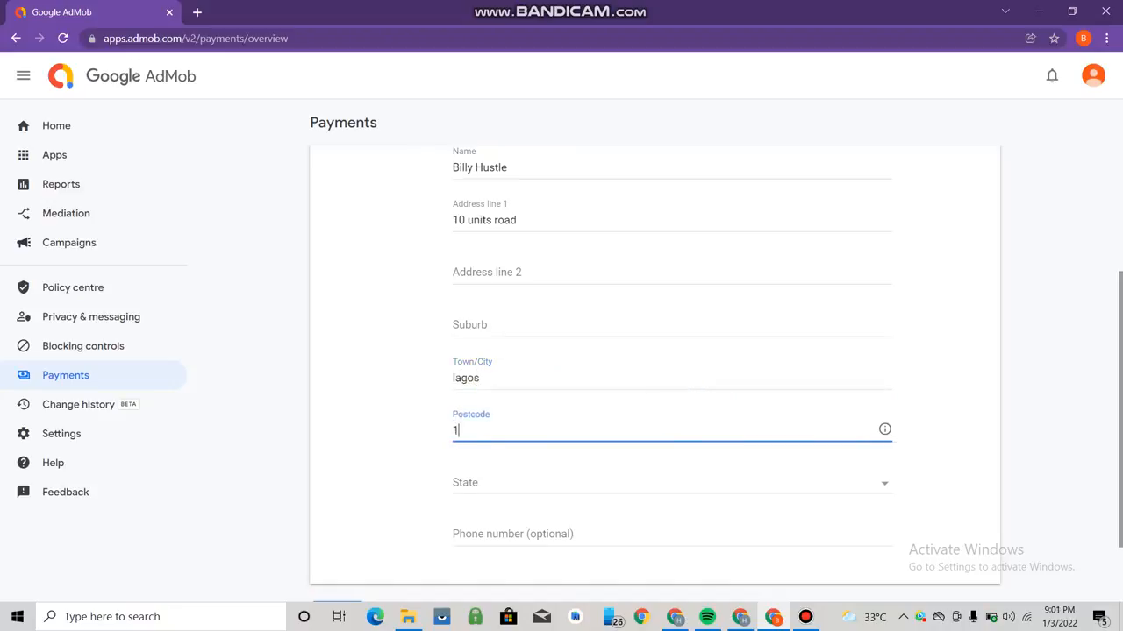
type("00001")
- Choose the state from the State dropdown and submit the payment details
left_click(671, 483)
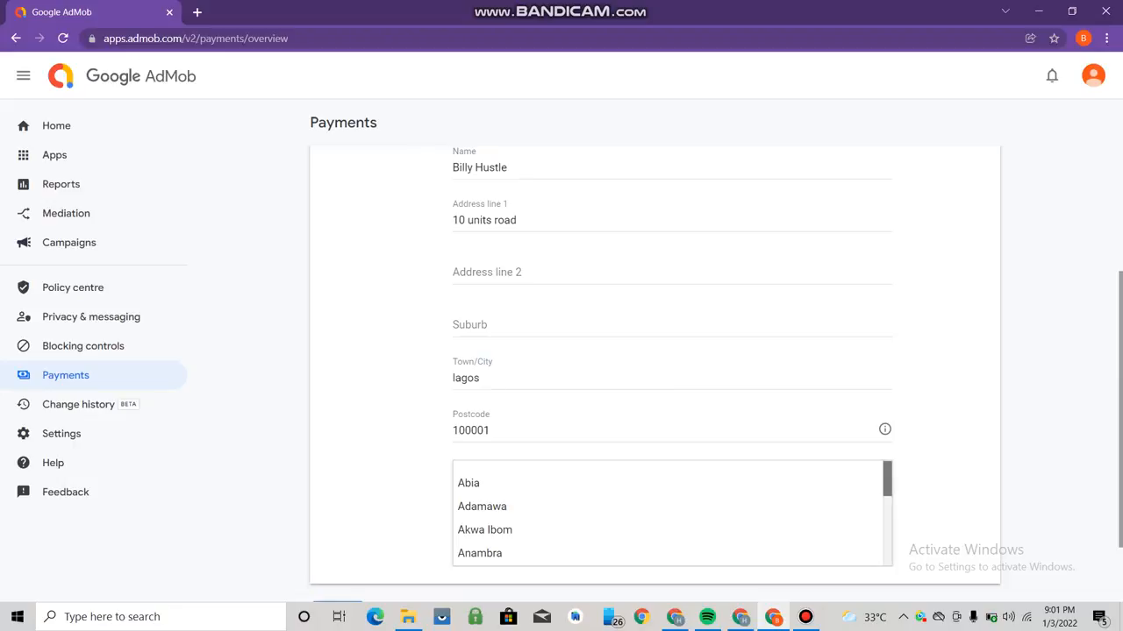
scroll(672, 513, "down", 5)
left_click_drag(887, 519, 886, 529)
left_click(815, 472)
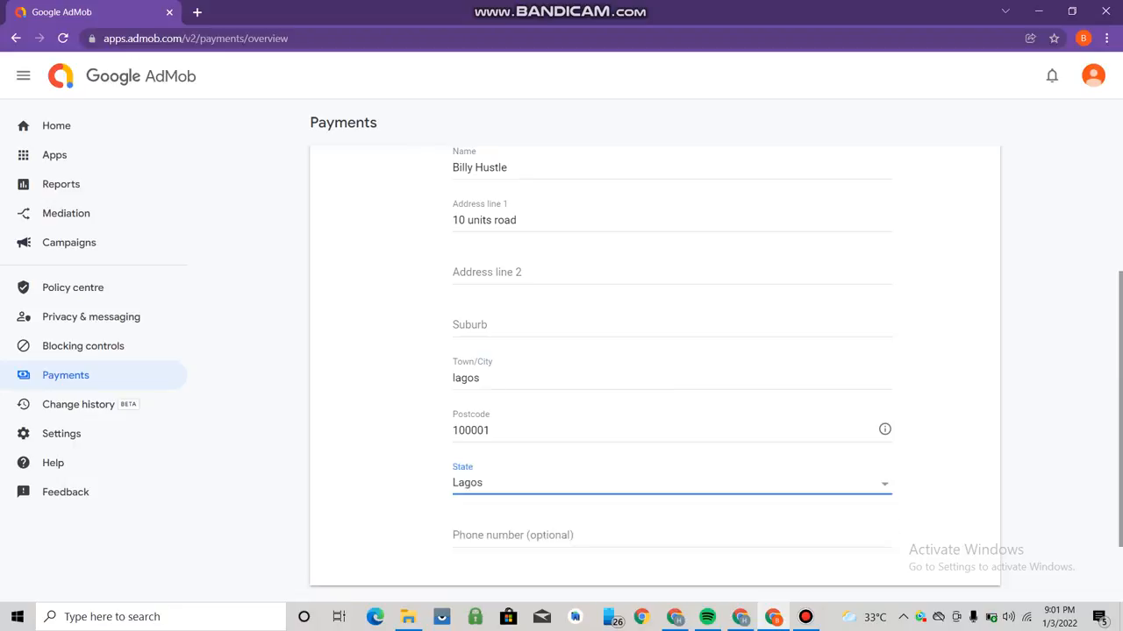
scroll(654, 351, "down", 1)
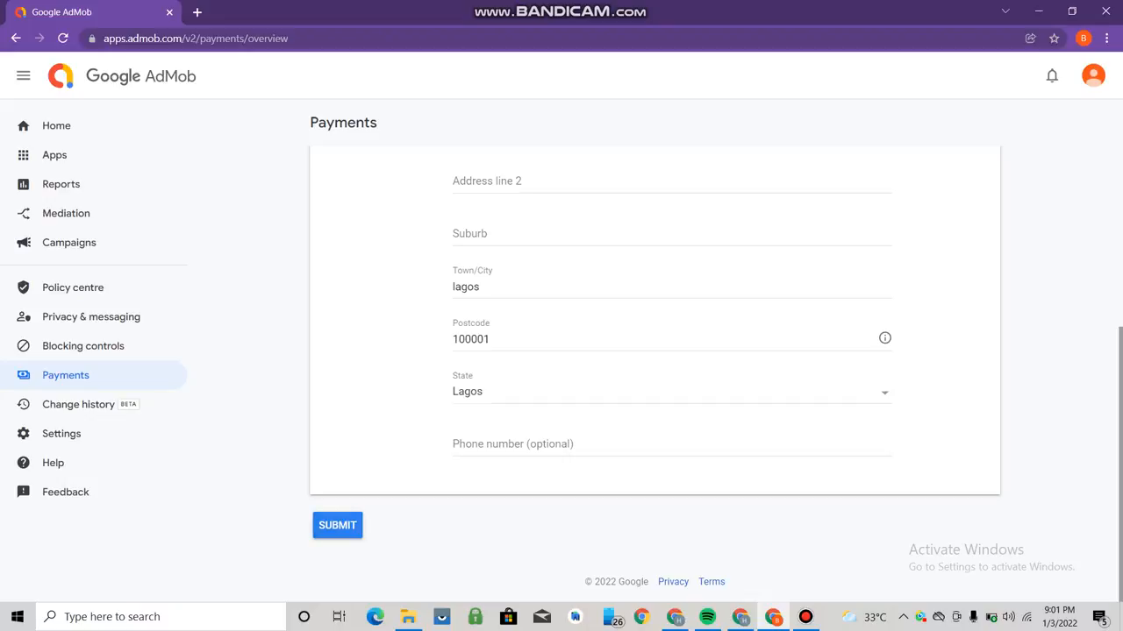
left_click(337, 524)
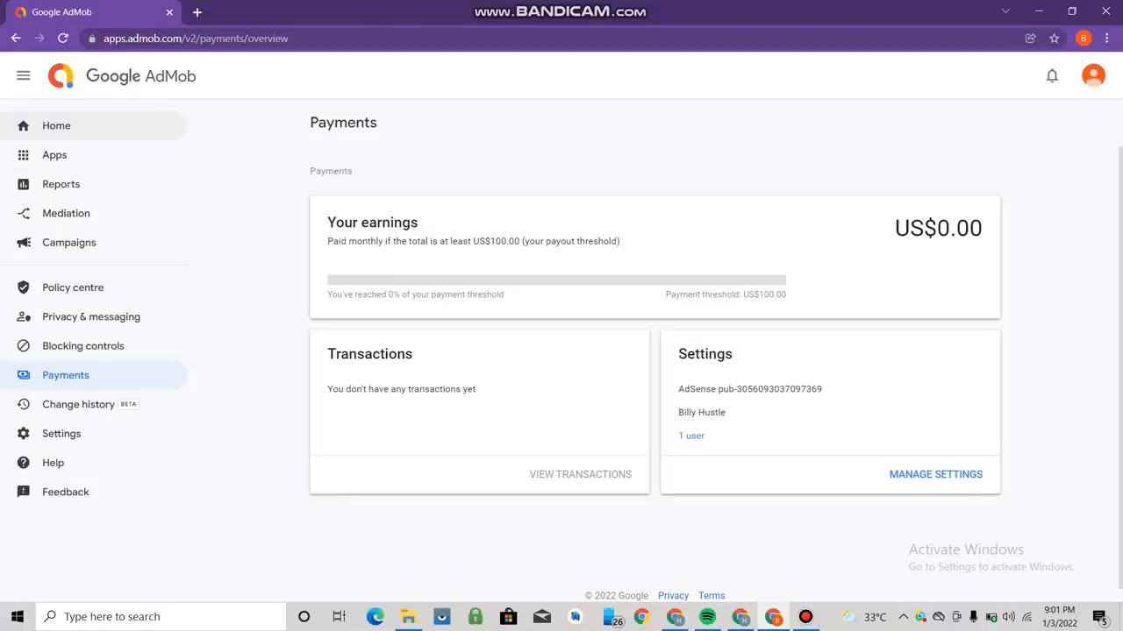
- Return to the Home page, which reports the account is being verified
left_click(56, 125)
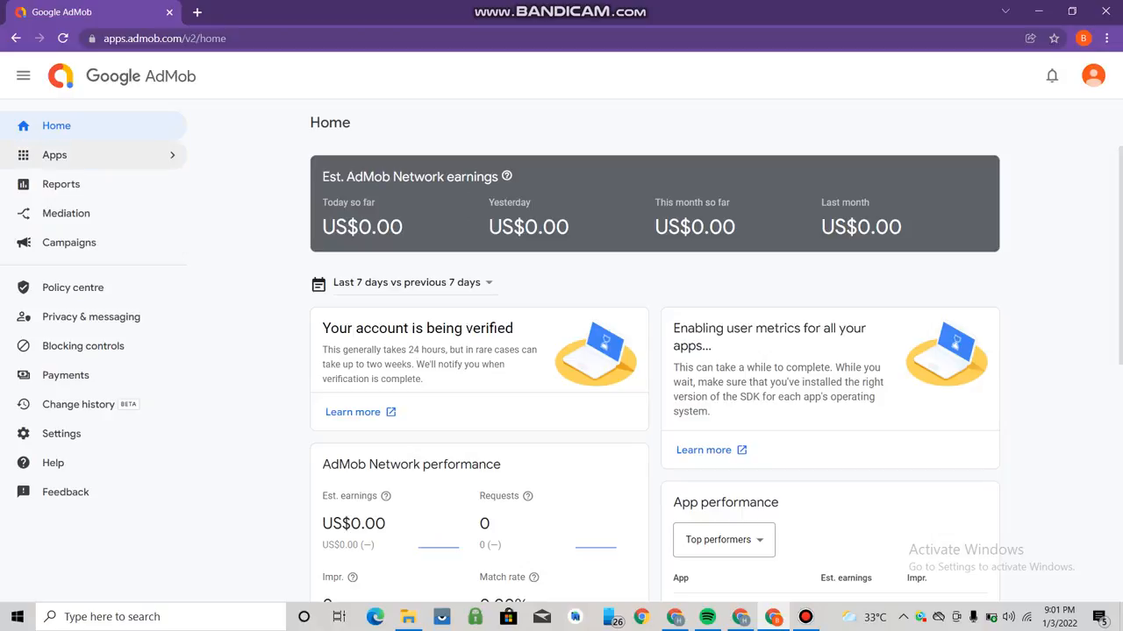
- Open Billy's overview, back out of adding an ad unit, and open Billy's App settings
mouse_move(97, 155)
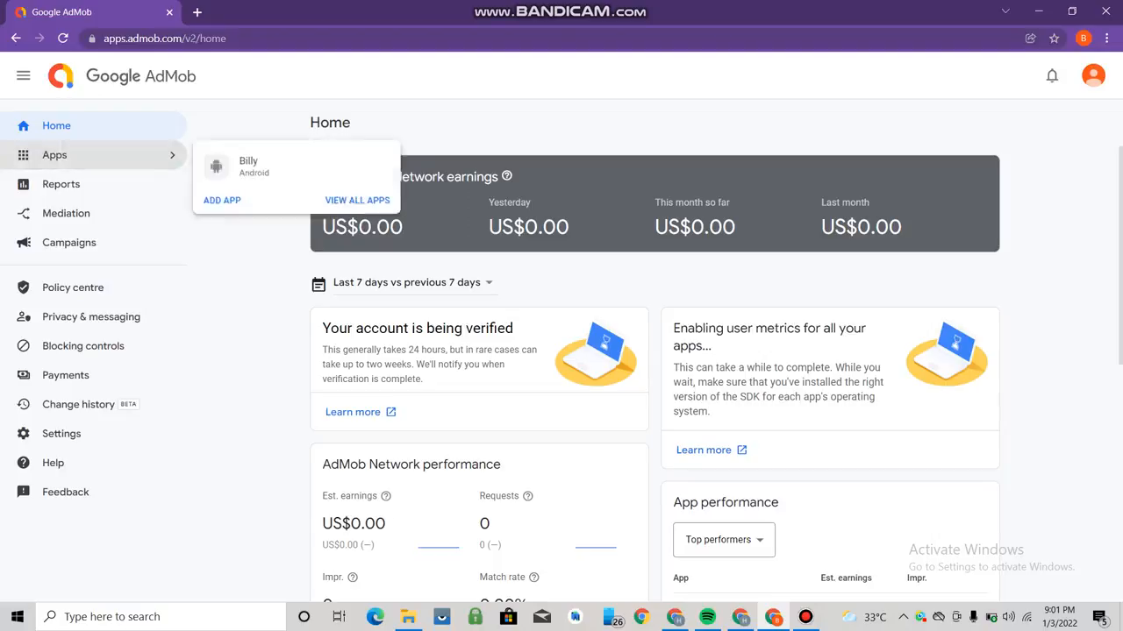
left_click(253, 169)
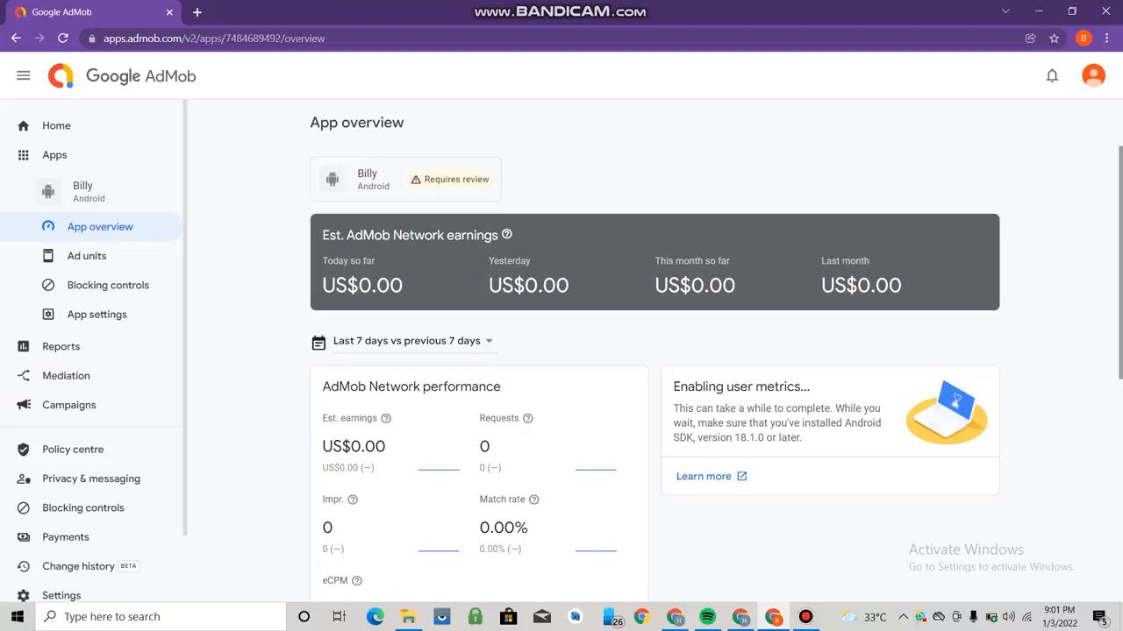
scroll(561, 351, "down", 5)
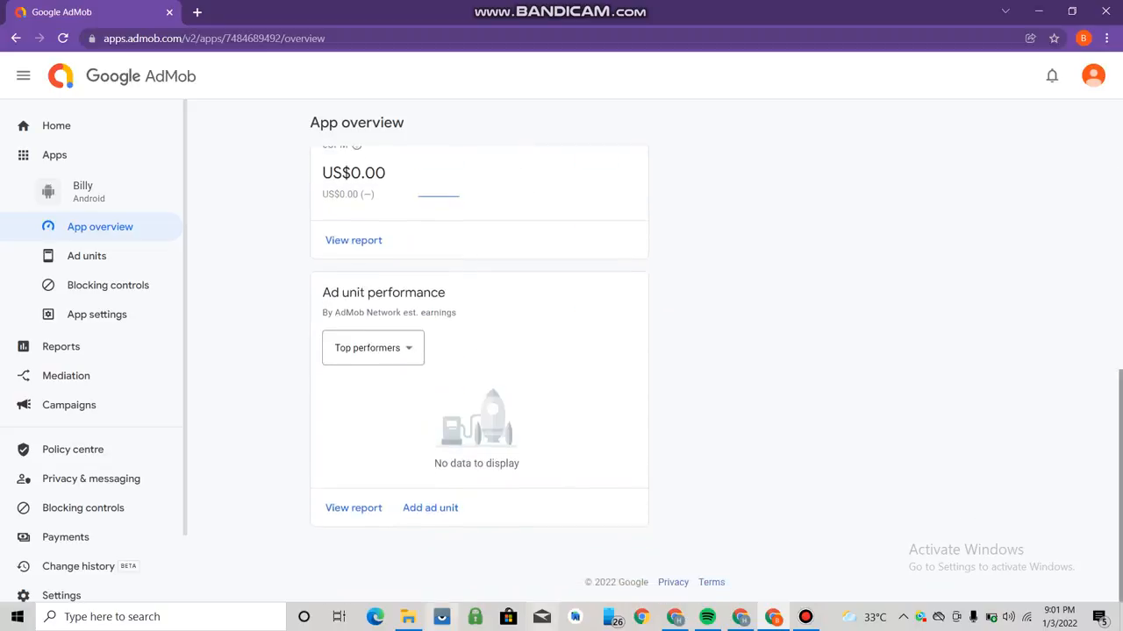
left_click(429, 508)
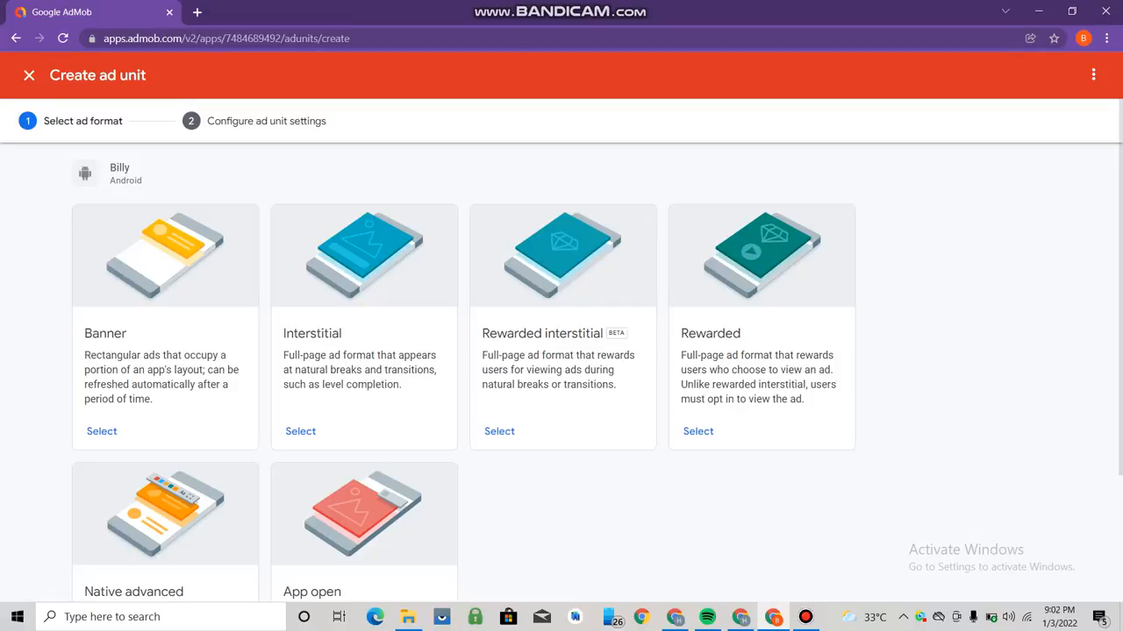
left_click(29, 76)
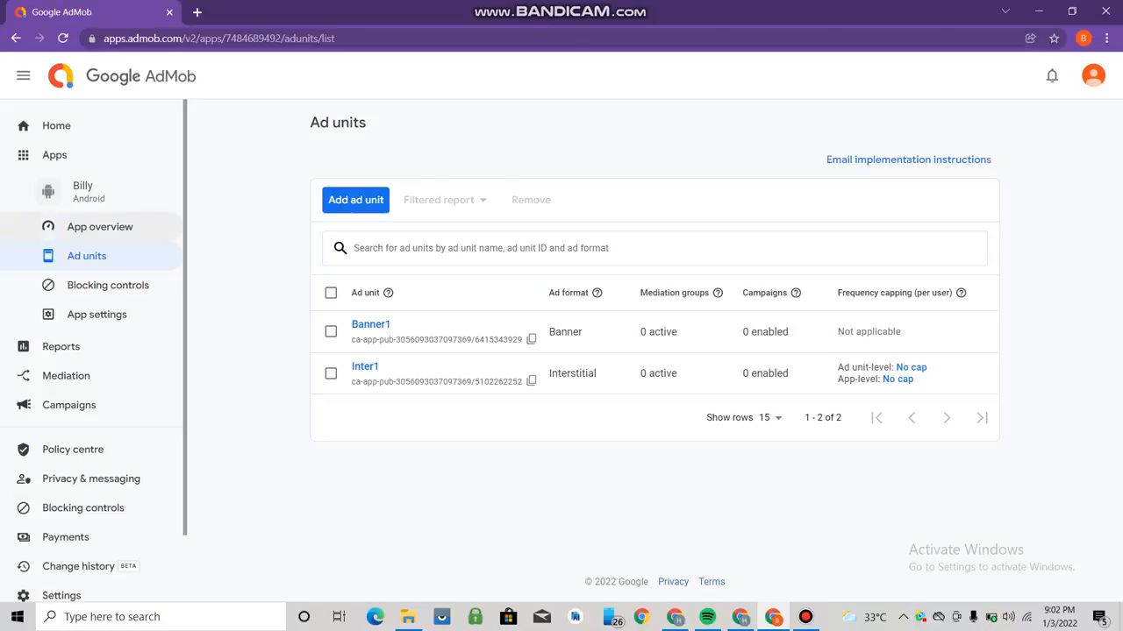
left_click(97, 314)
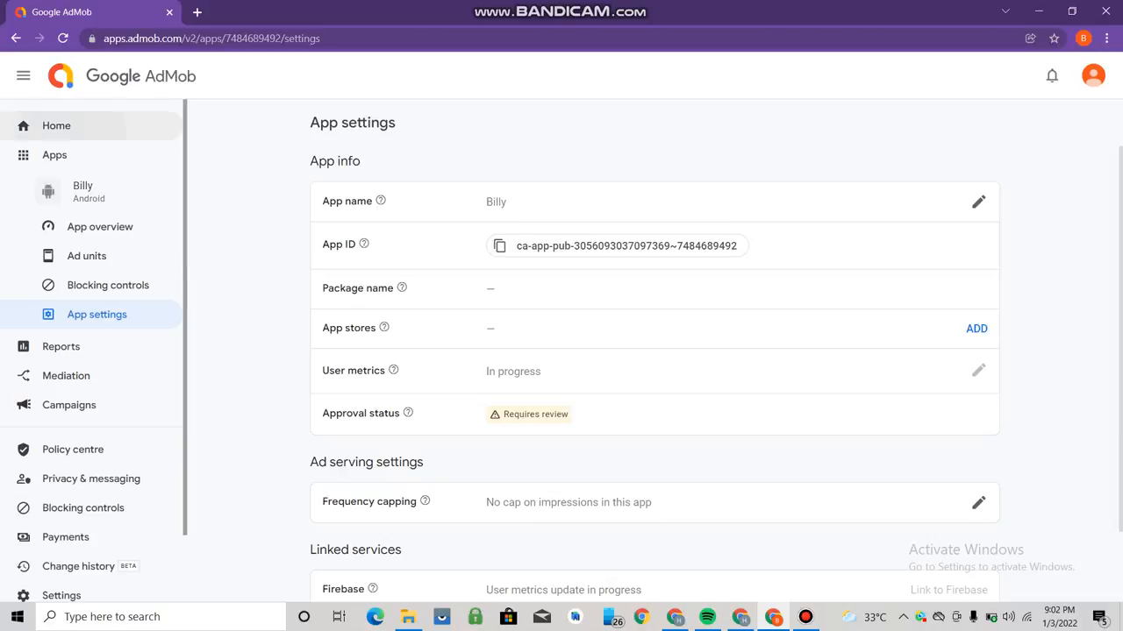
- Return to the Home dashboard showing US$0.00 earnings and verification in progress
left_click(56, 125)
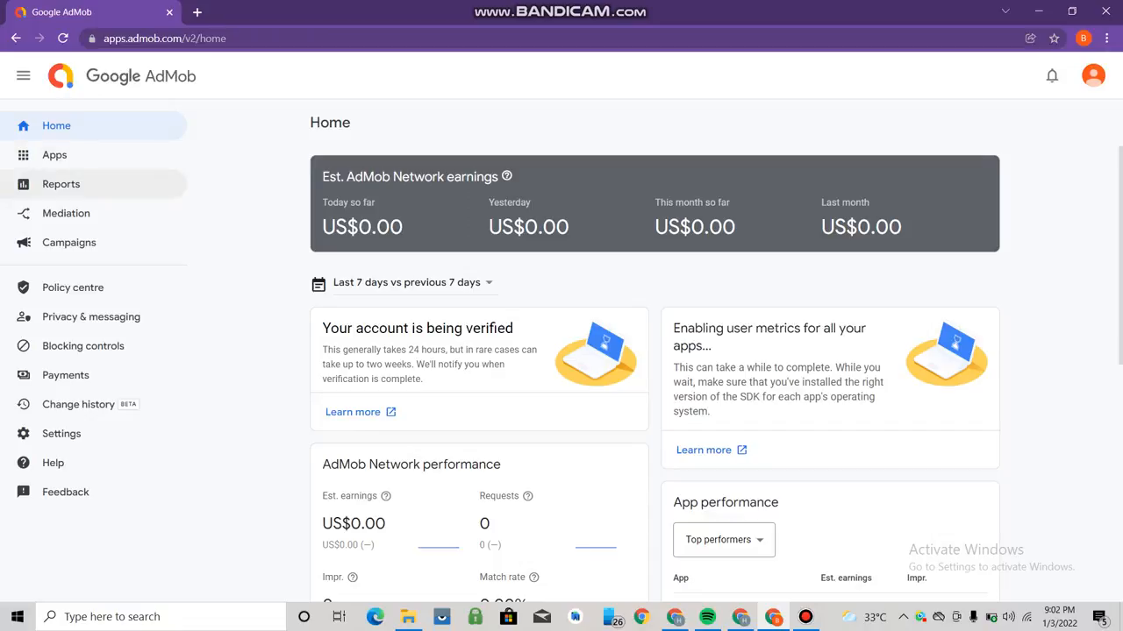
left_click(806, 617)
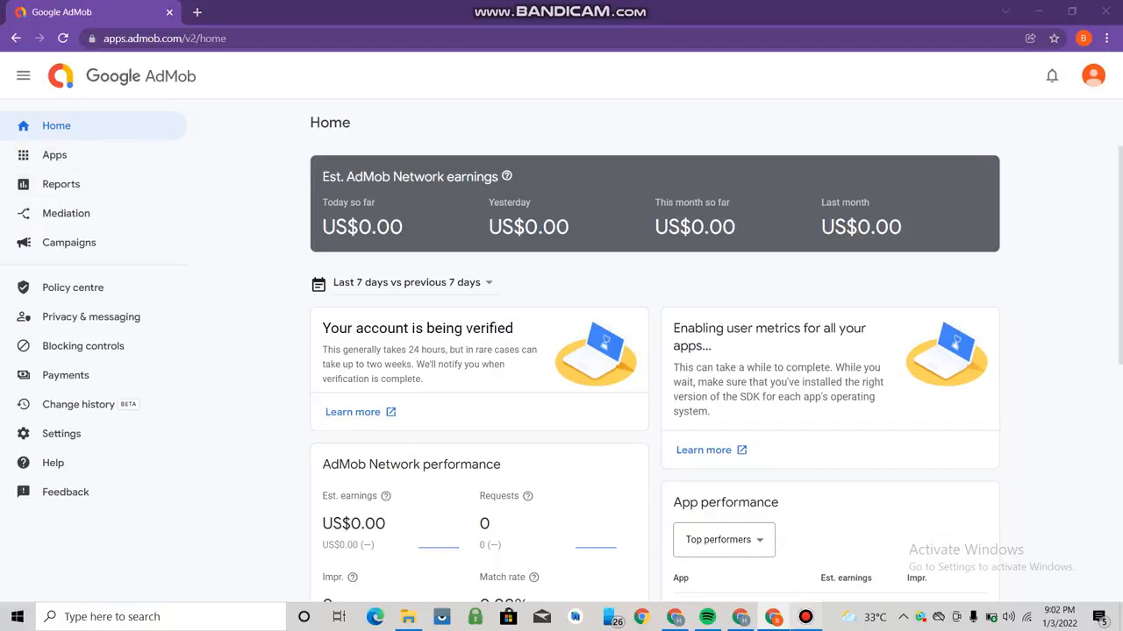